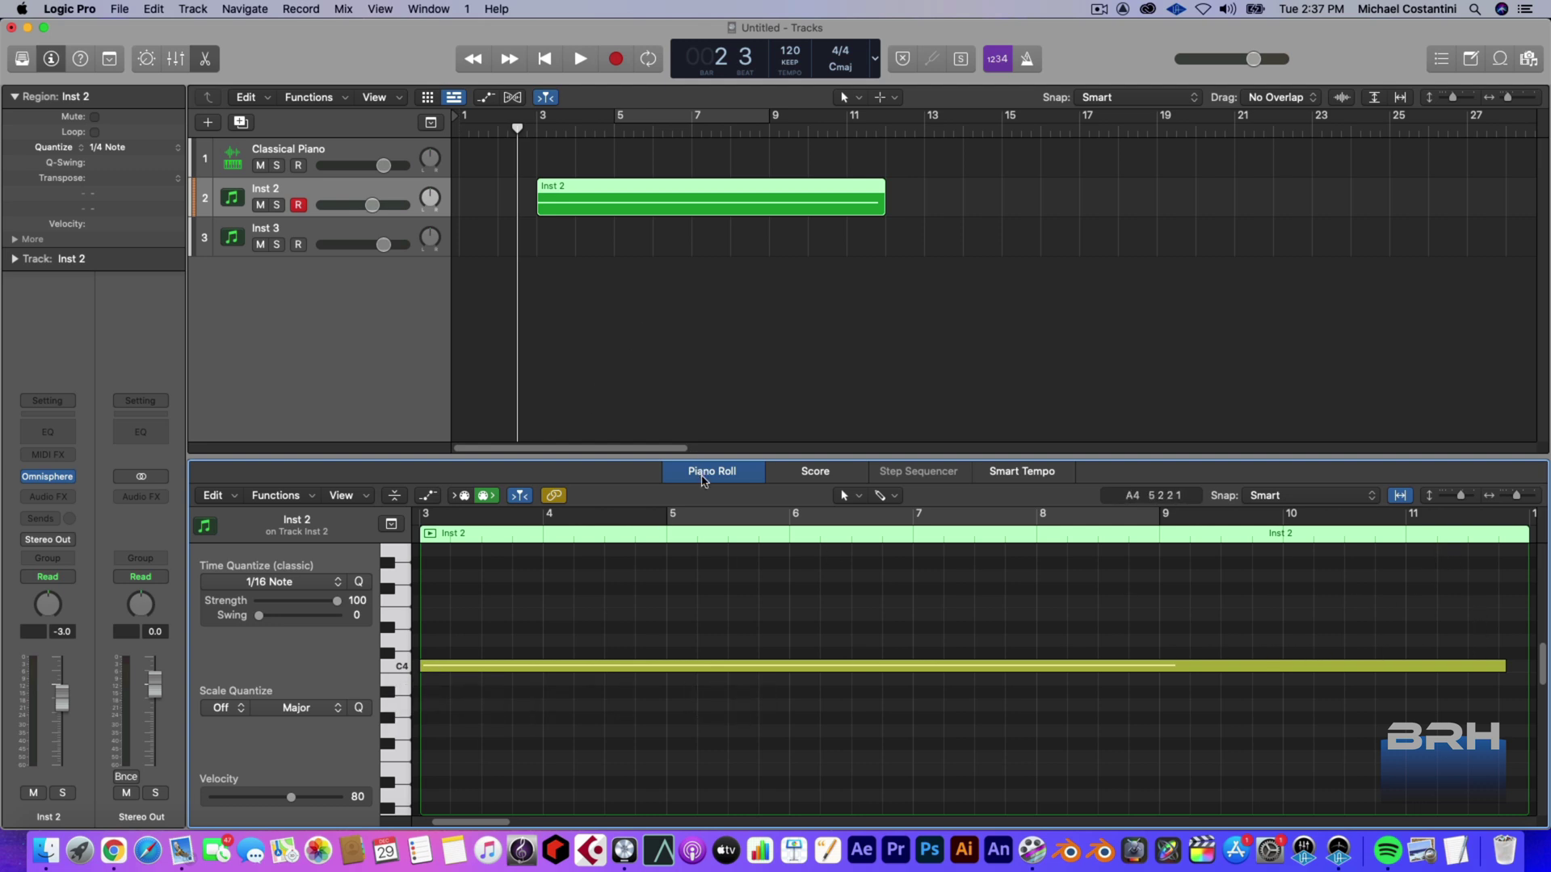
Close the Piano Roll and play the Inst 2 region from just before its start at bar 3.
left_click(701, 477)
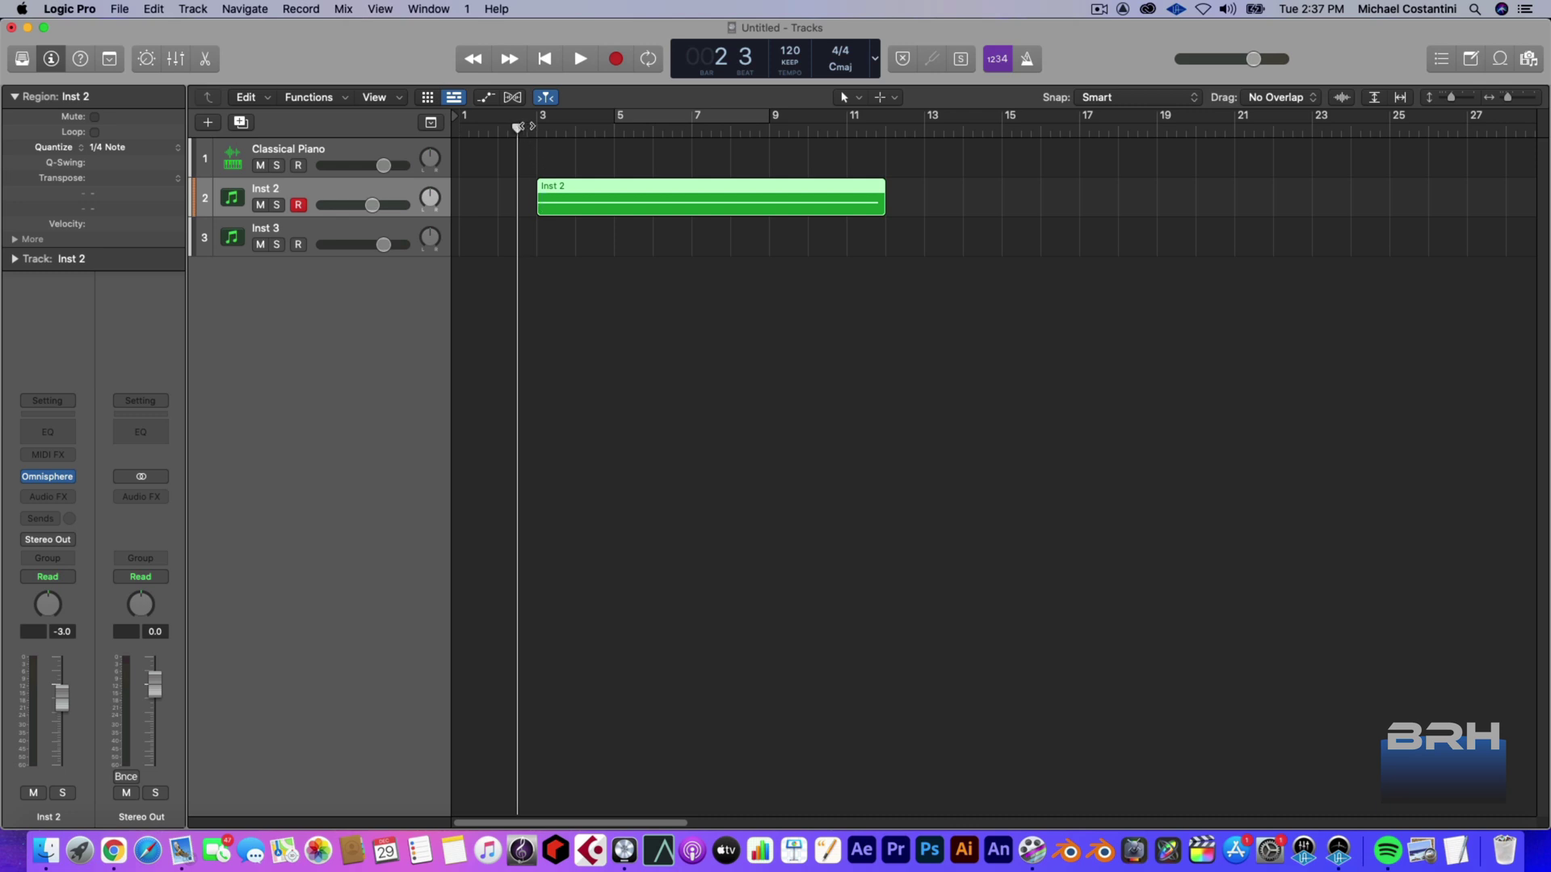
key("space")
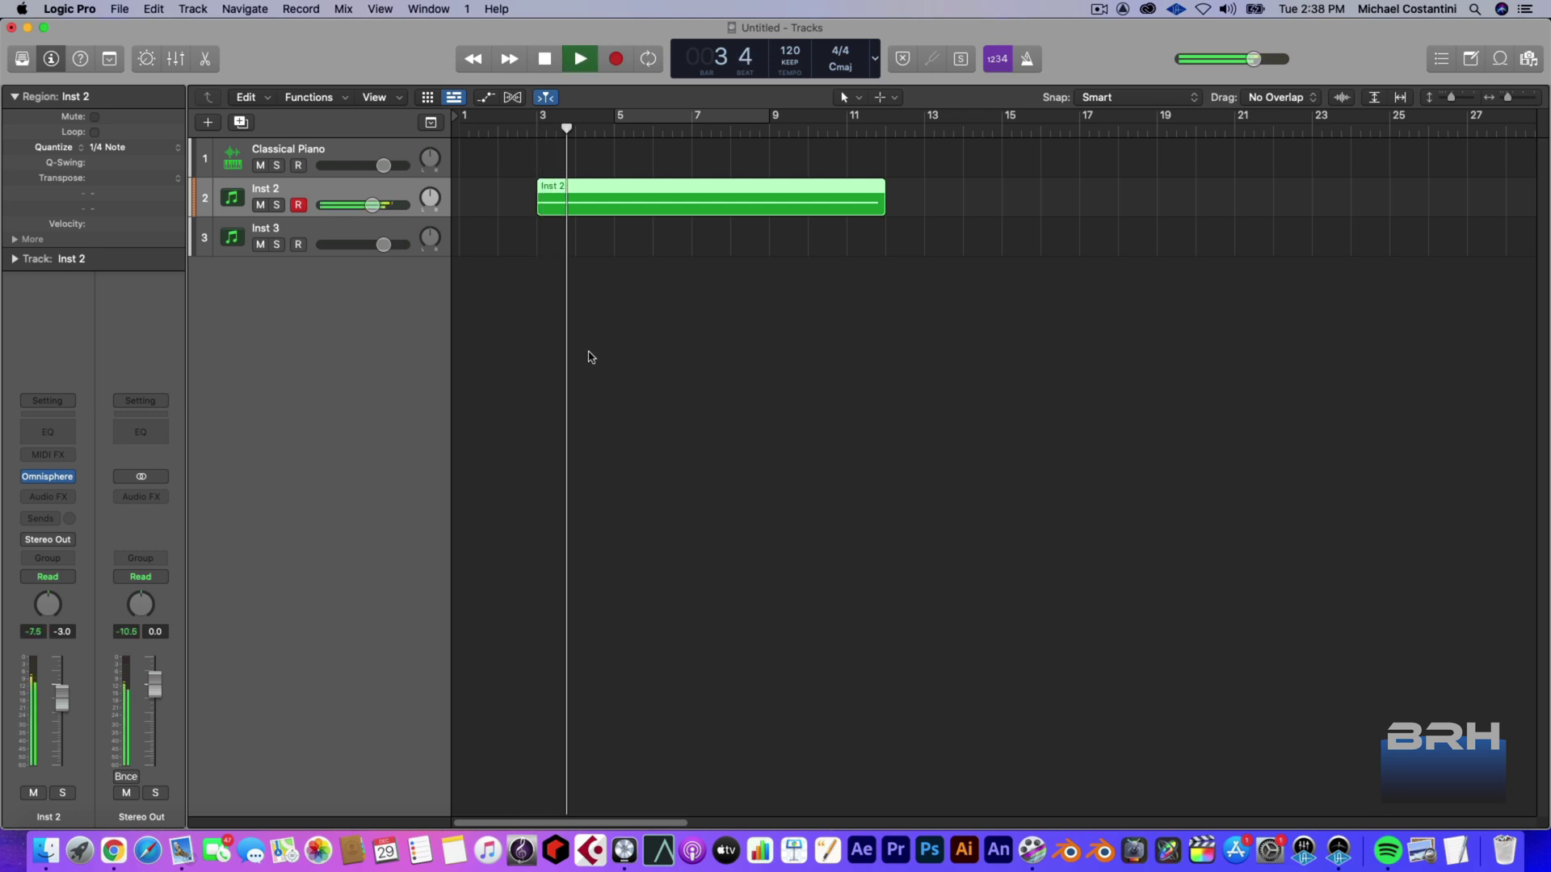
key("space")
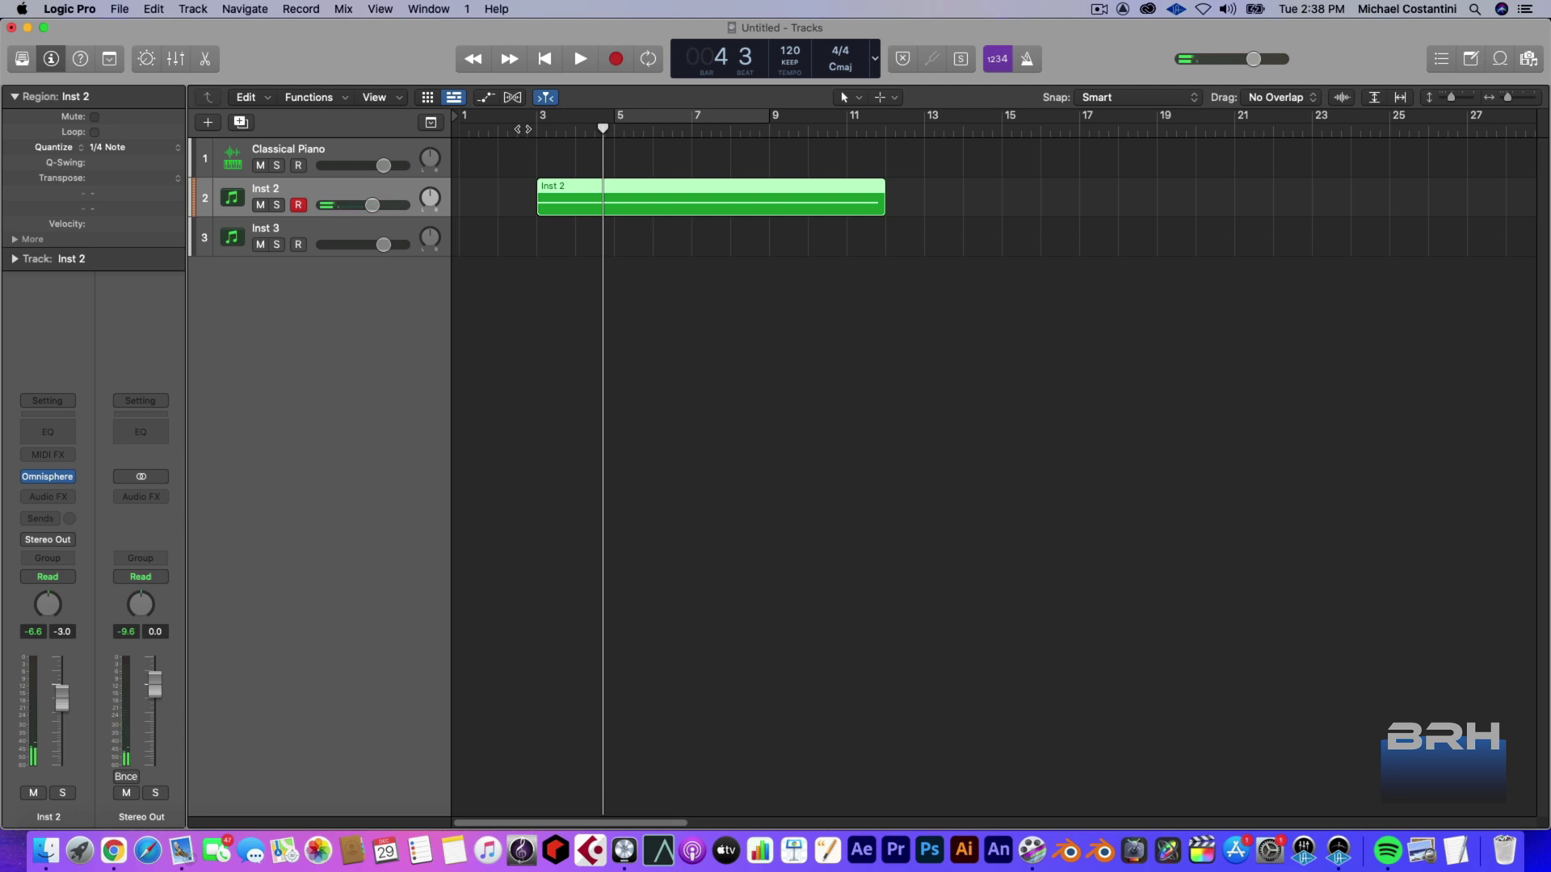
left_click(534, 198)
key("space")
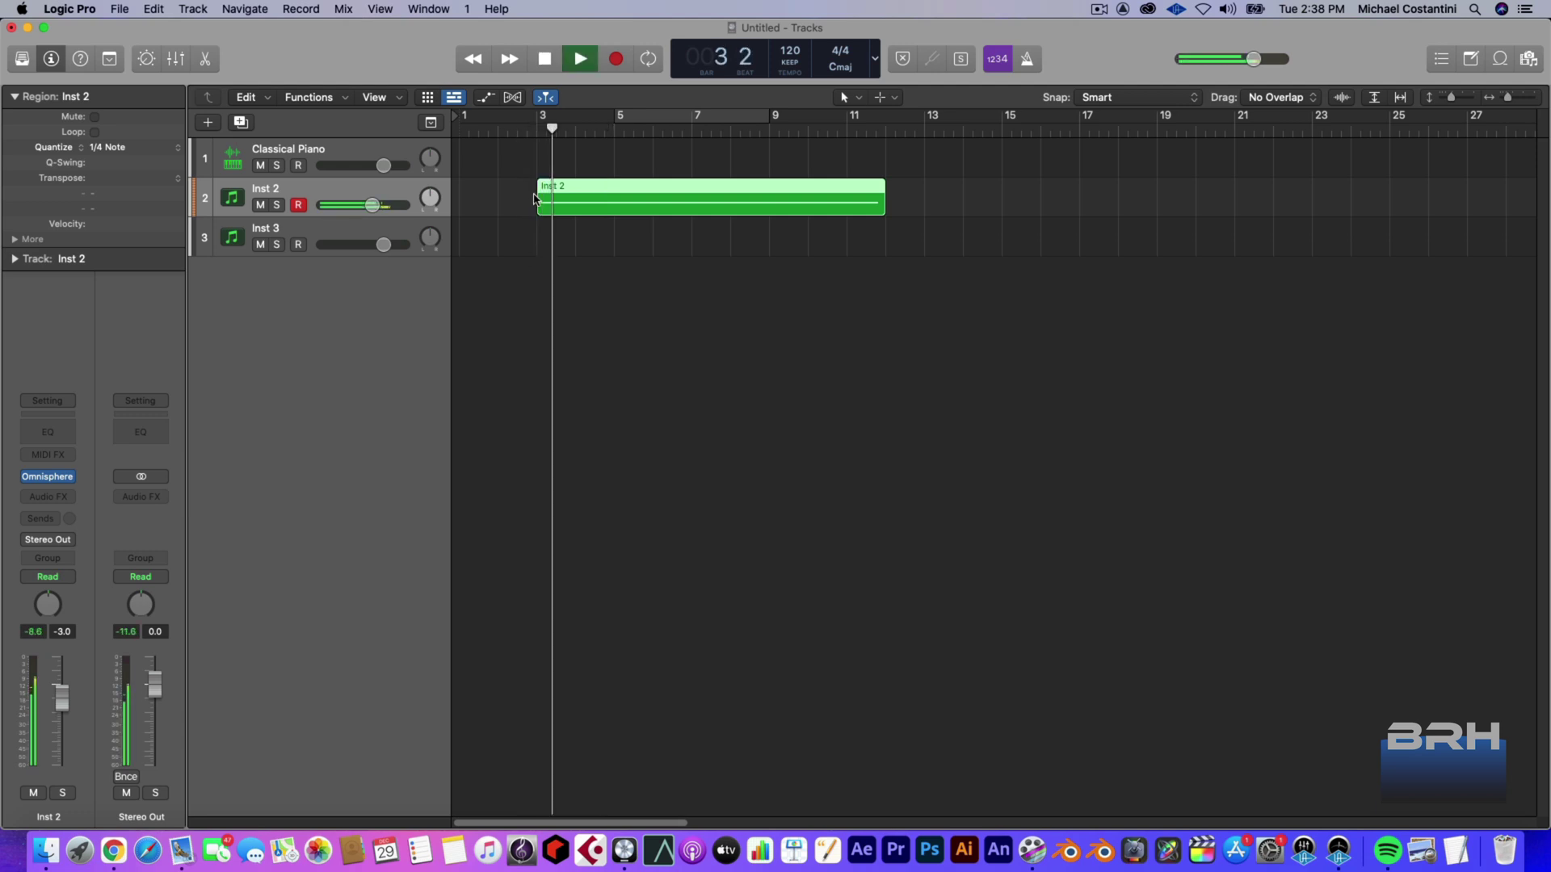
key("space")
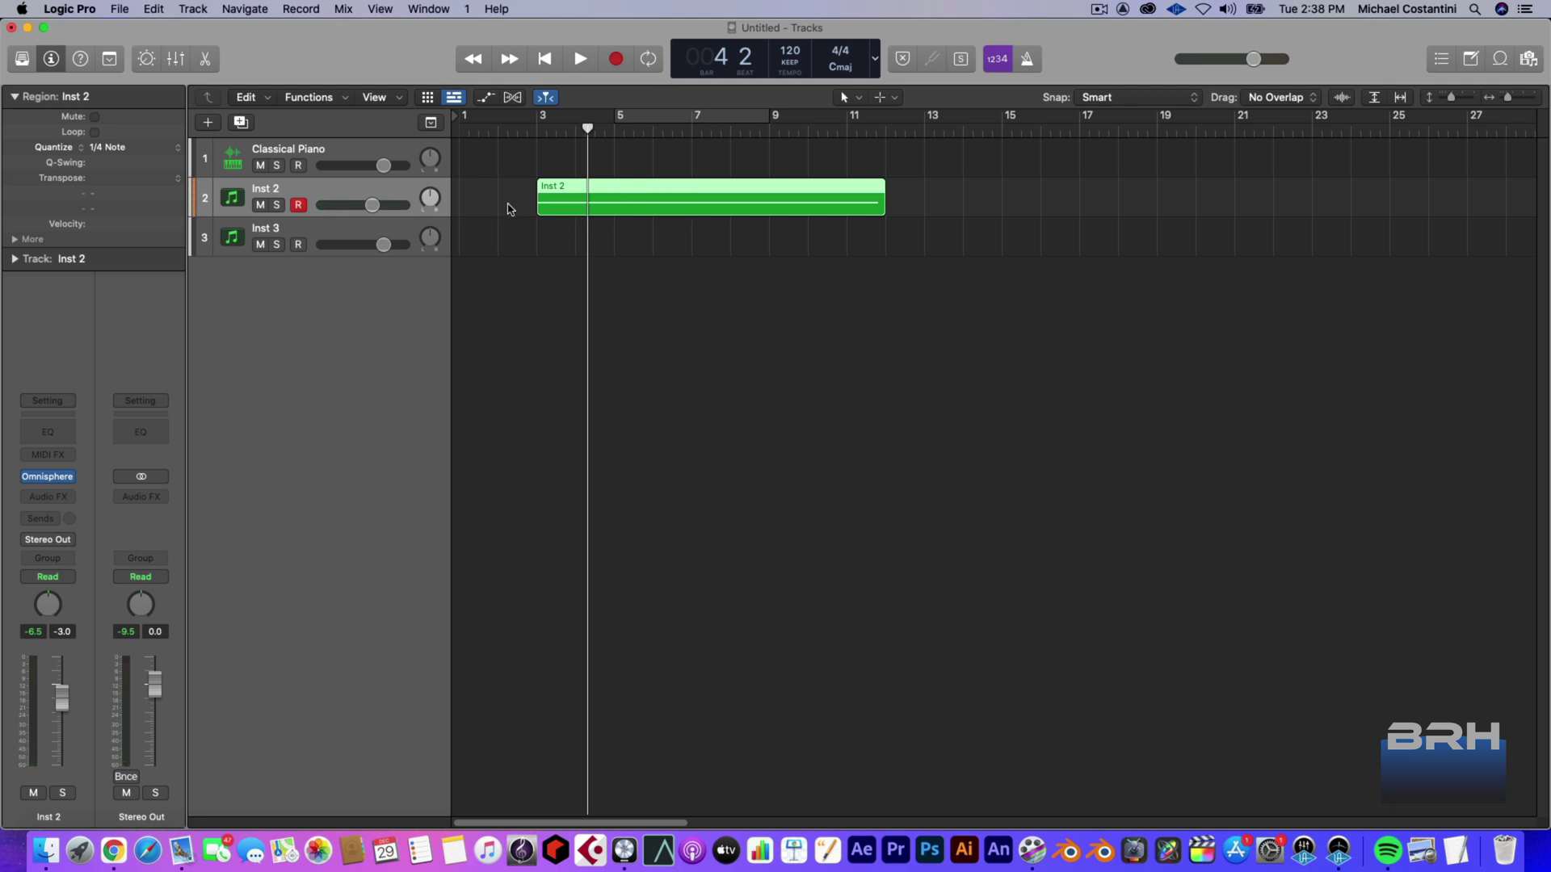
Play the Inst 2 region from the middle of its sustained note, at bar 5 and at bar 9.
left_click(614, 143)
key("space")
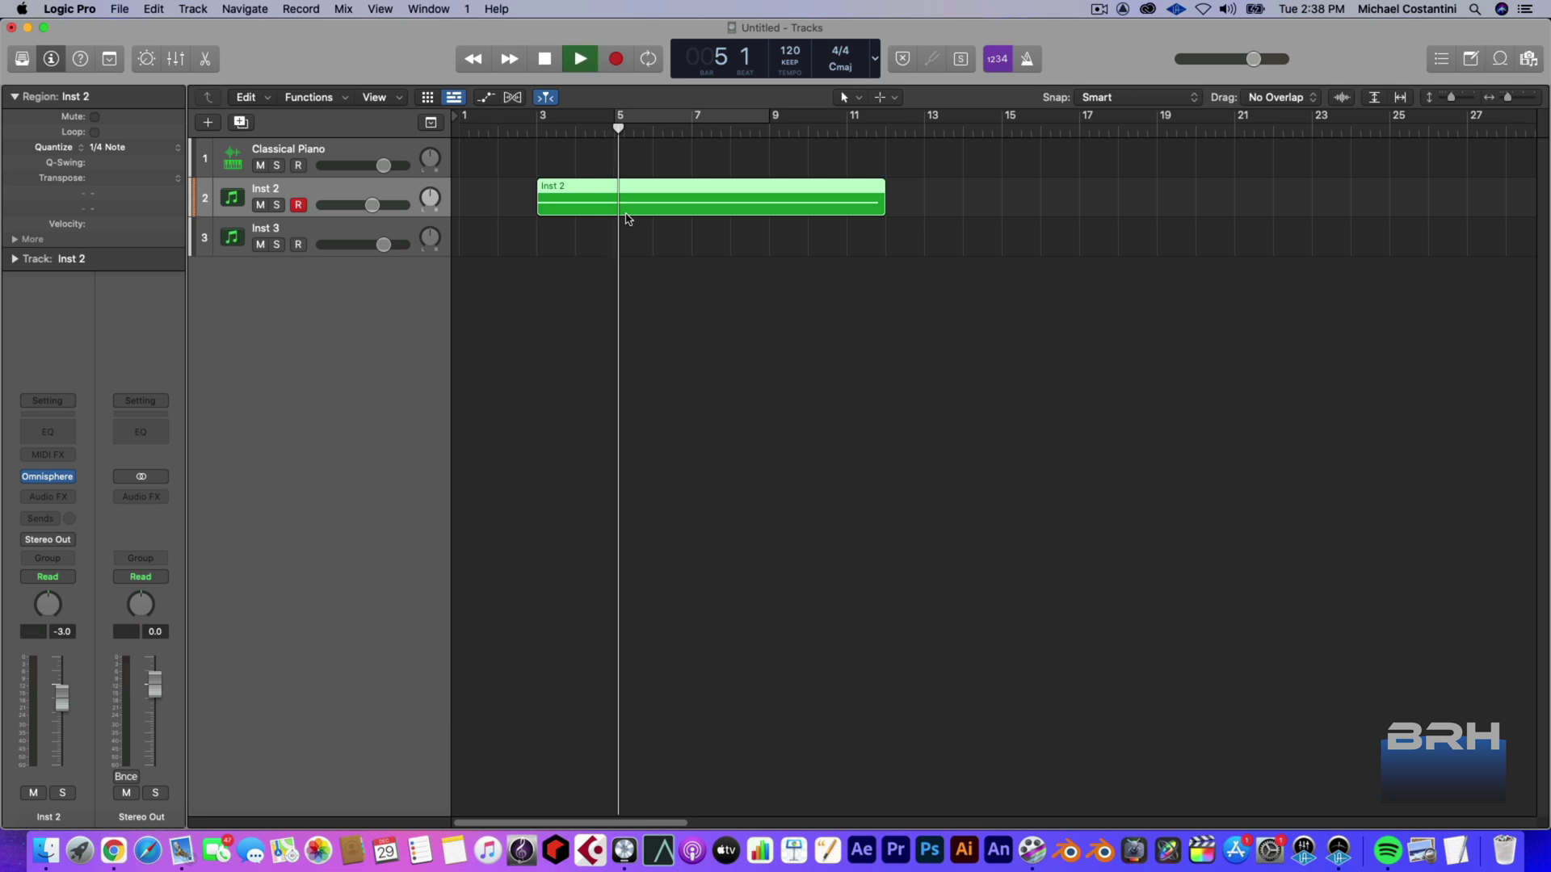
key("space")
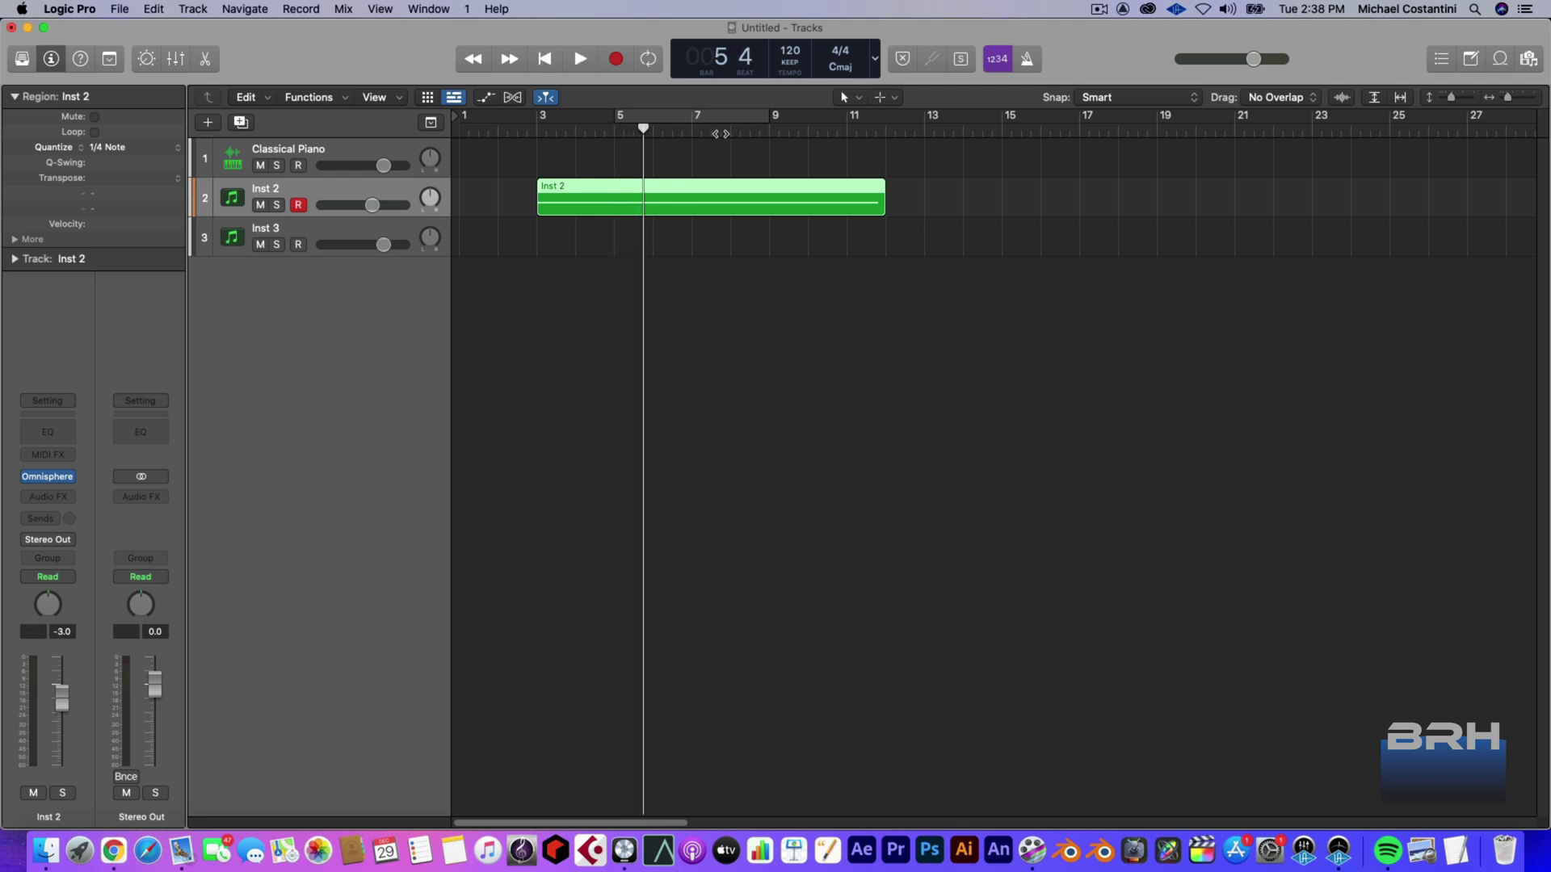
left_click(782, 130)
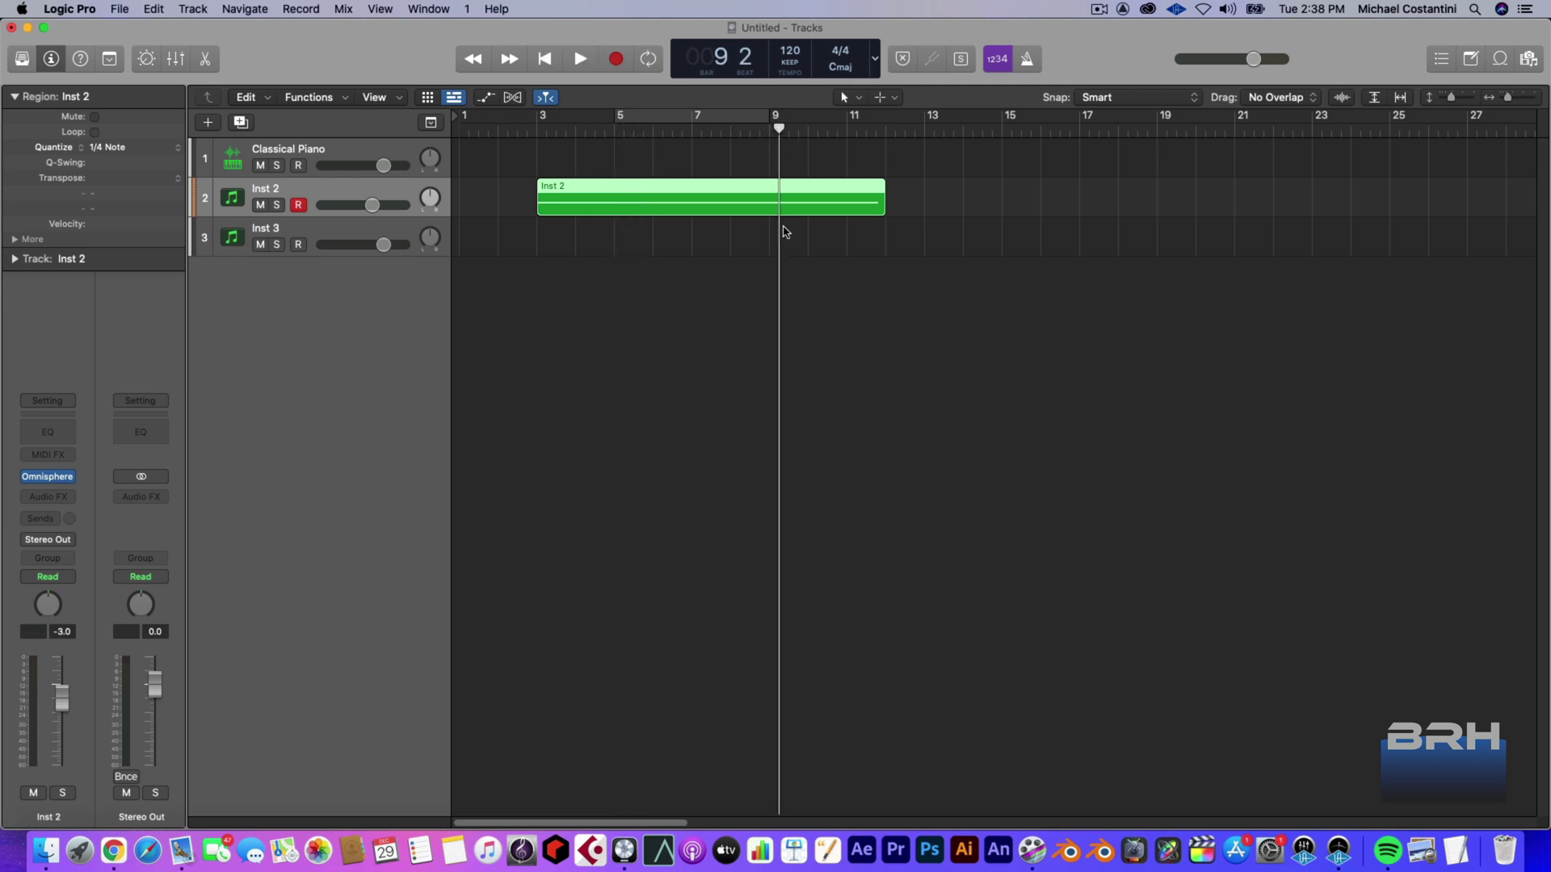
key("space")
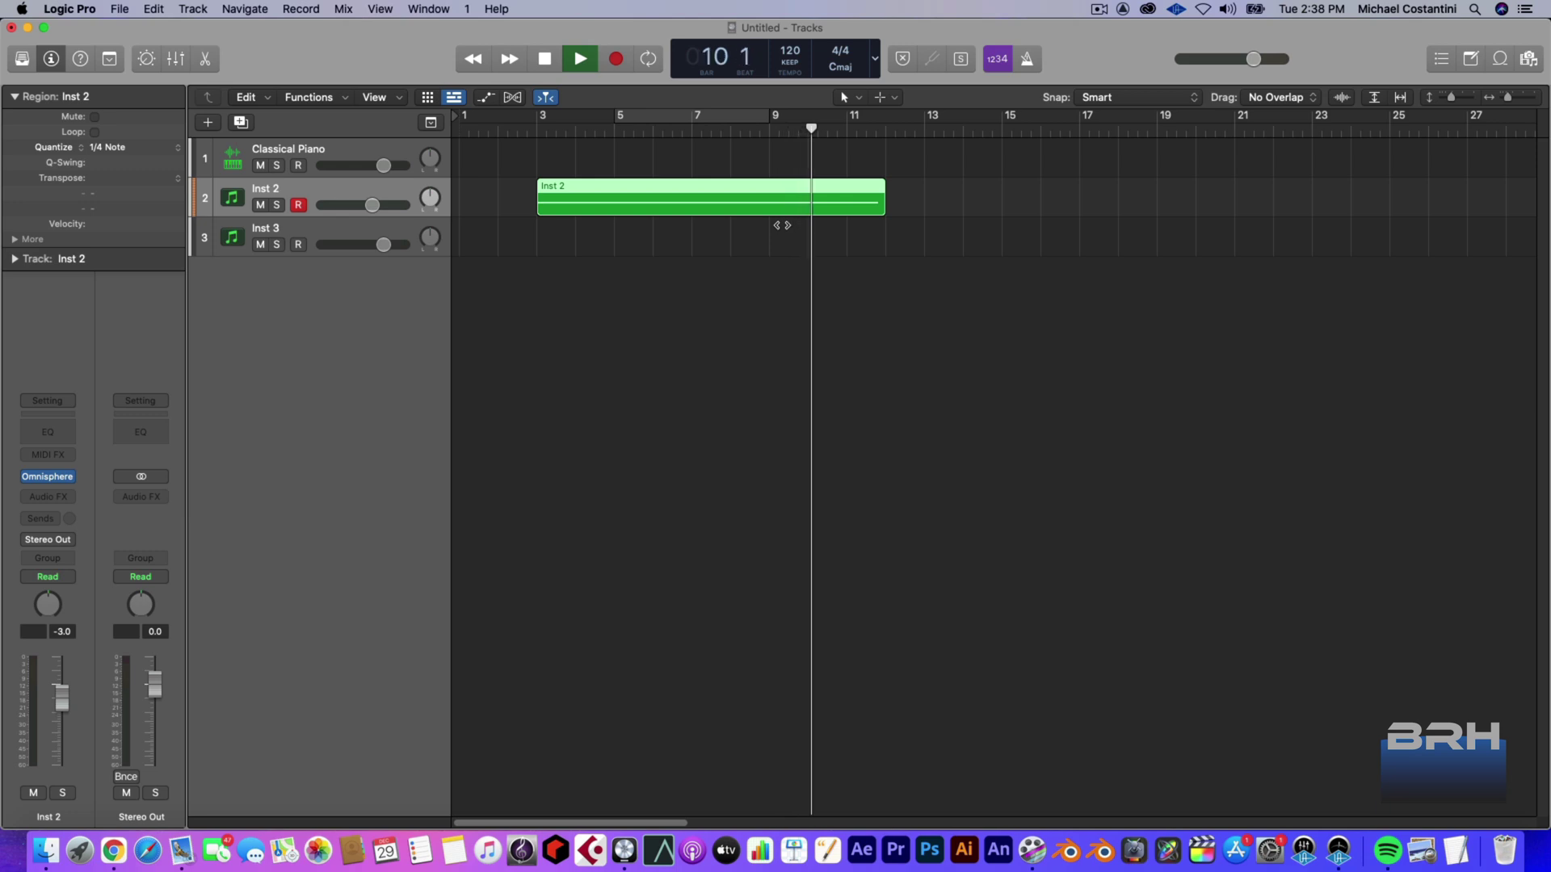
key("space")
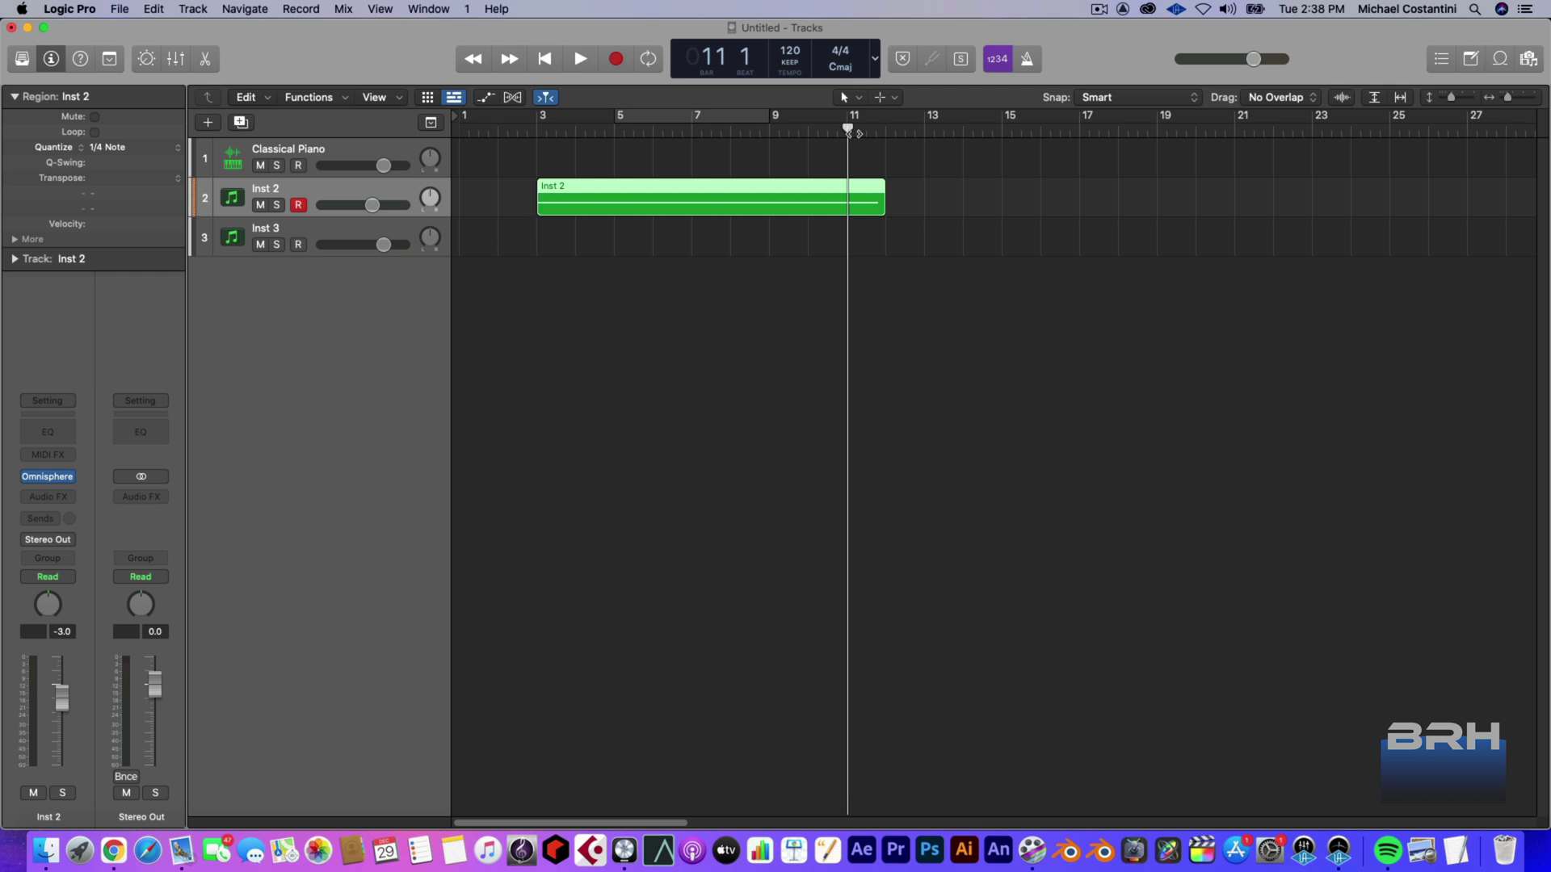
Move the playhead back to before bar 3 and play the opening of the Inst 2 region again.
left_click_drag(858, 133, 691, 155)
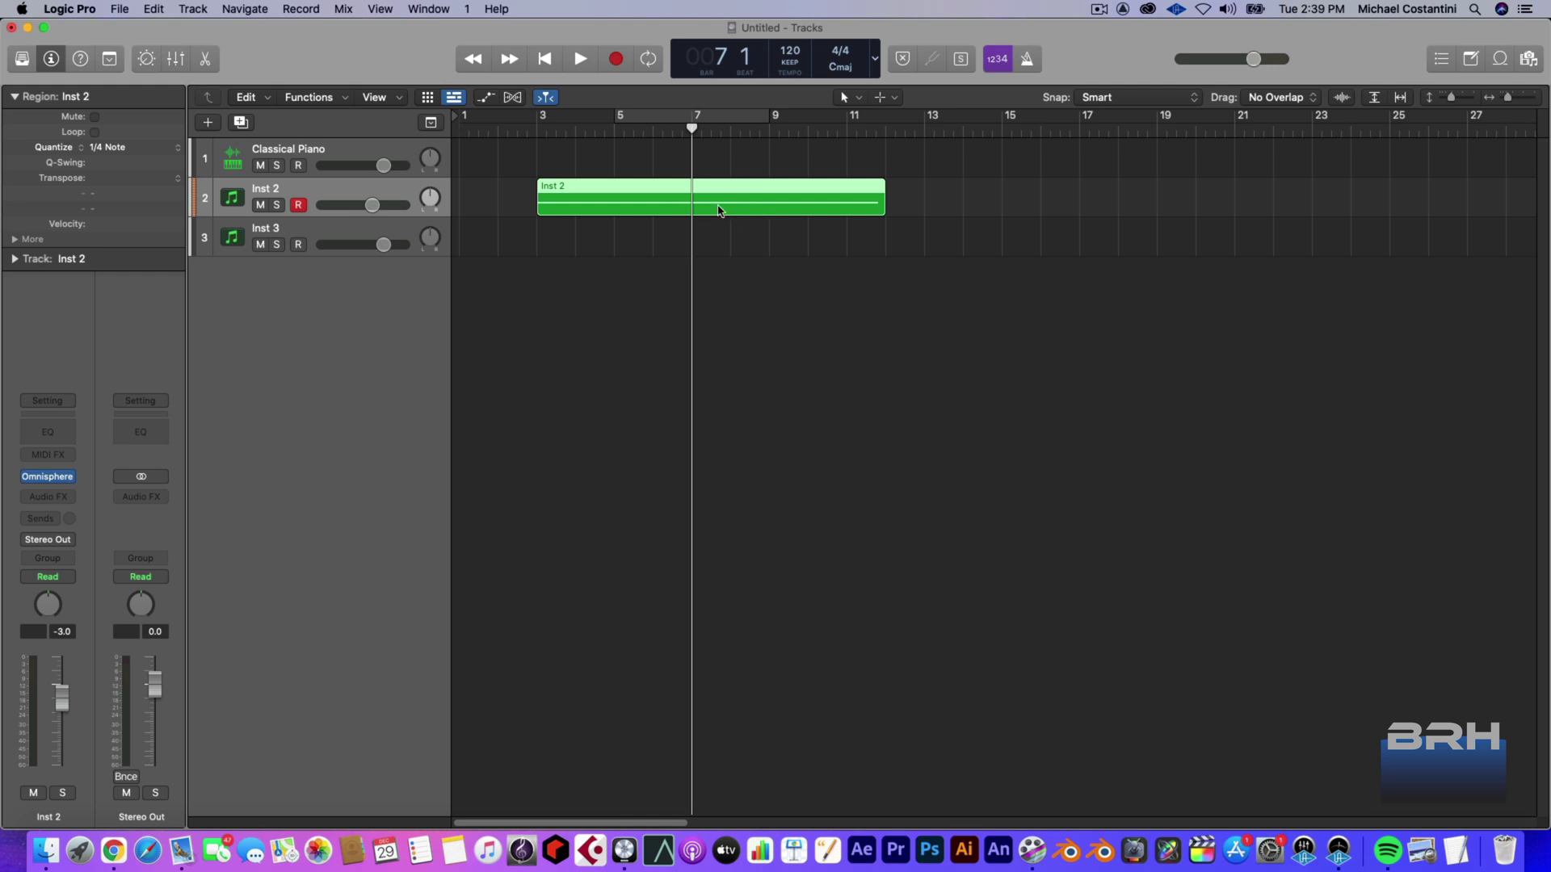
left_click_drag(695, 128, 521, 137)
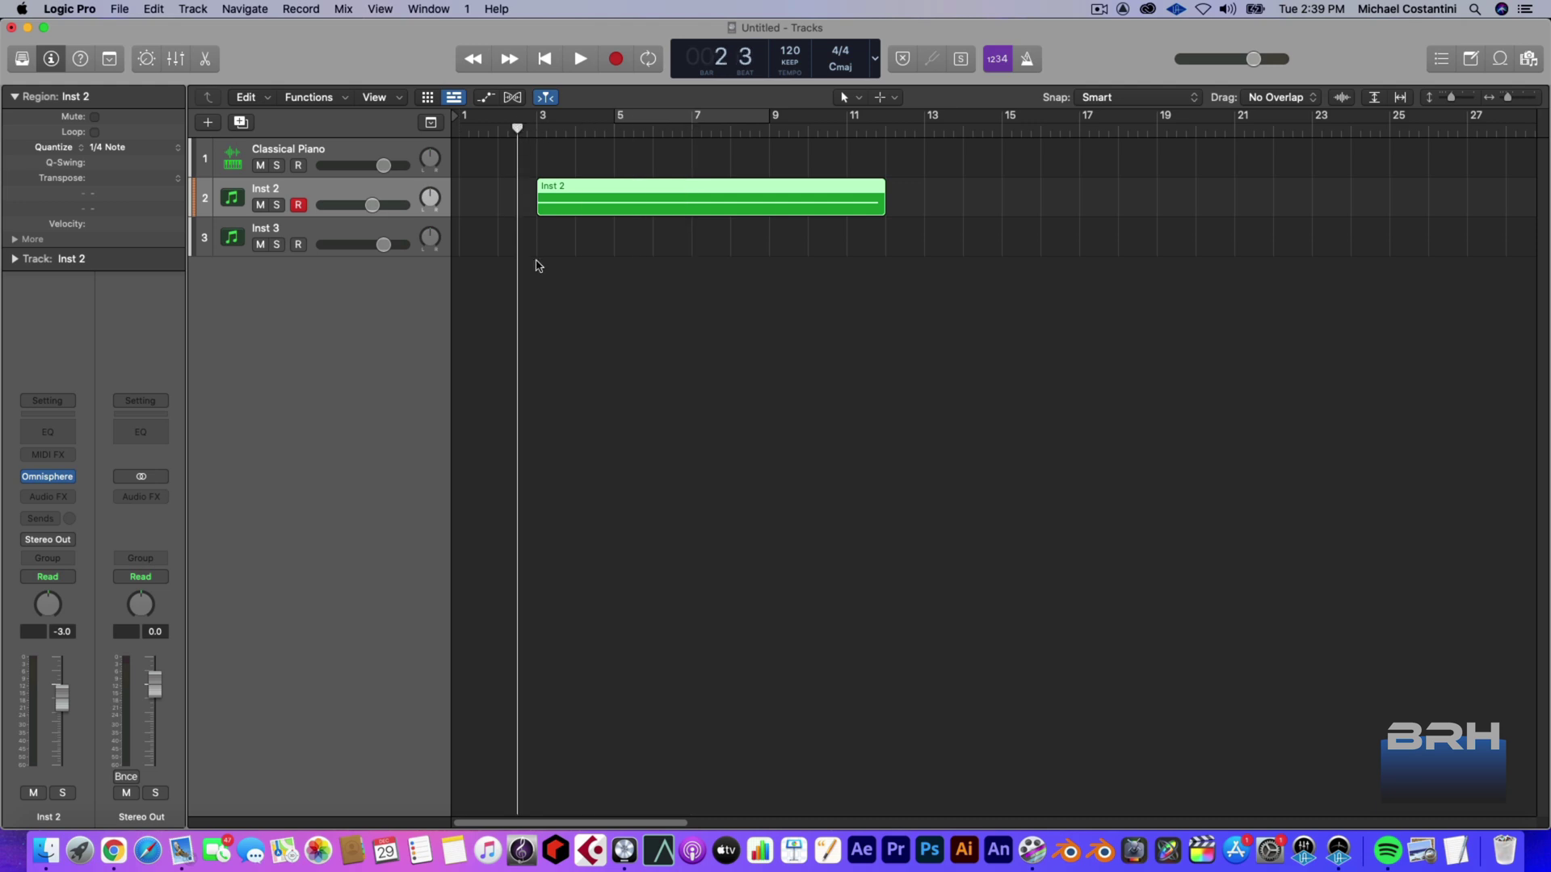
key("space")
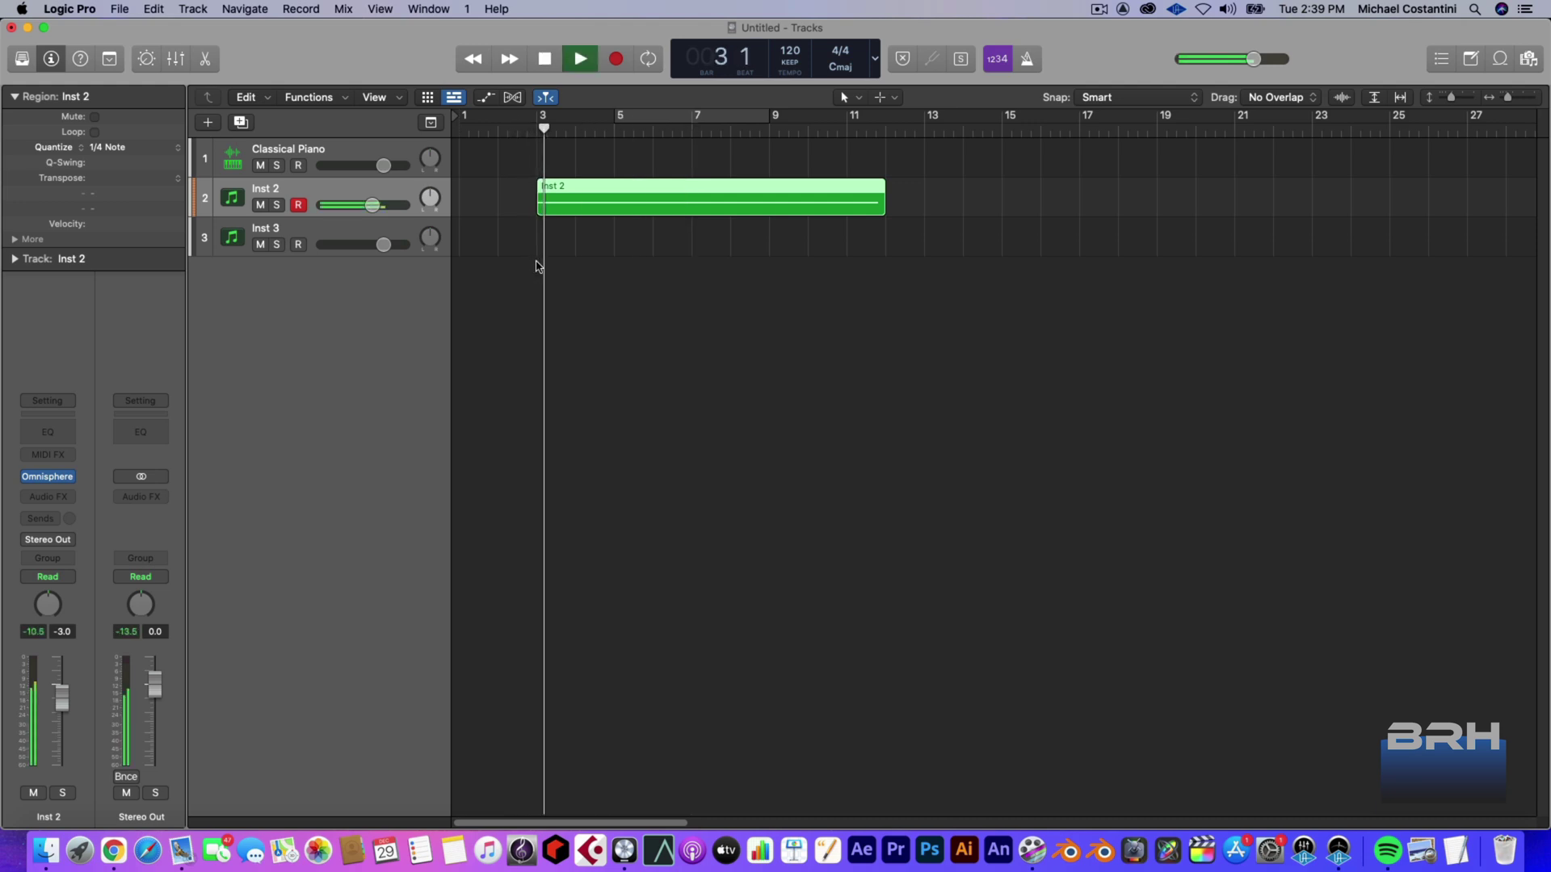
key("space")
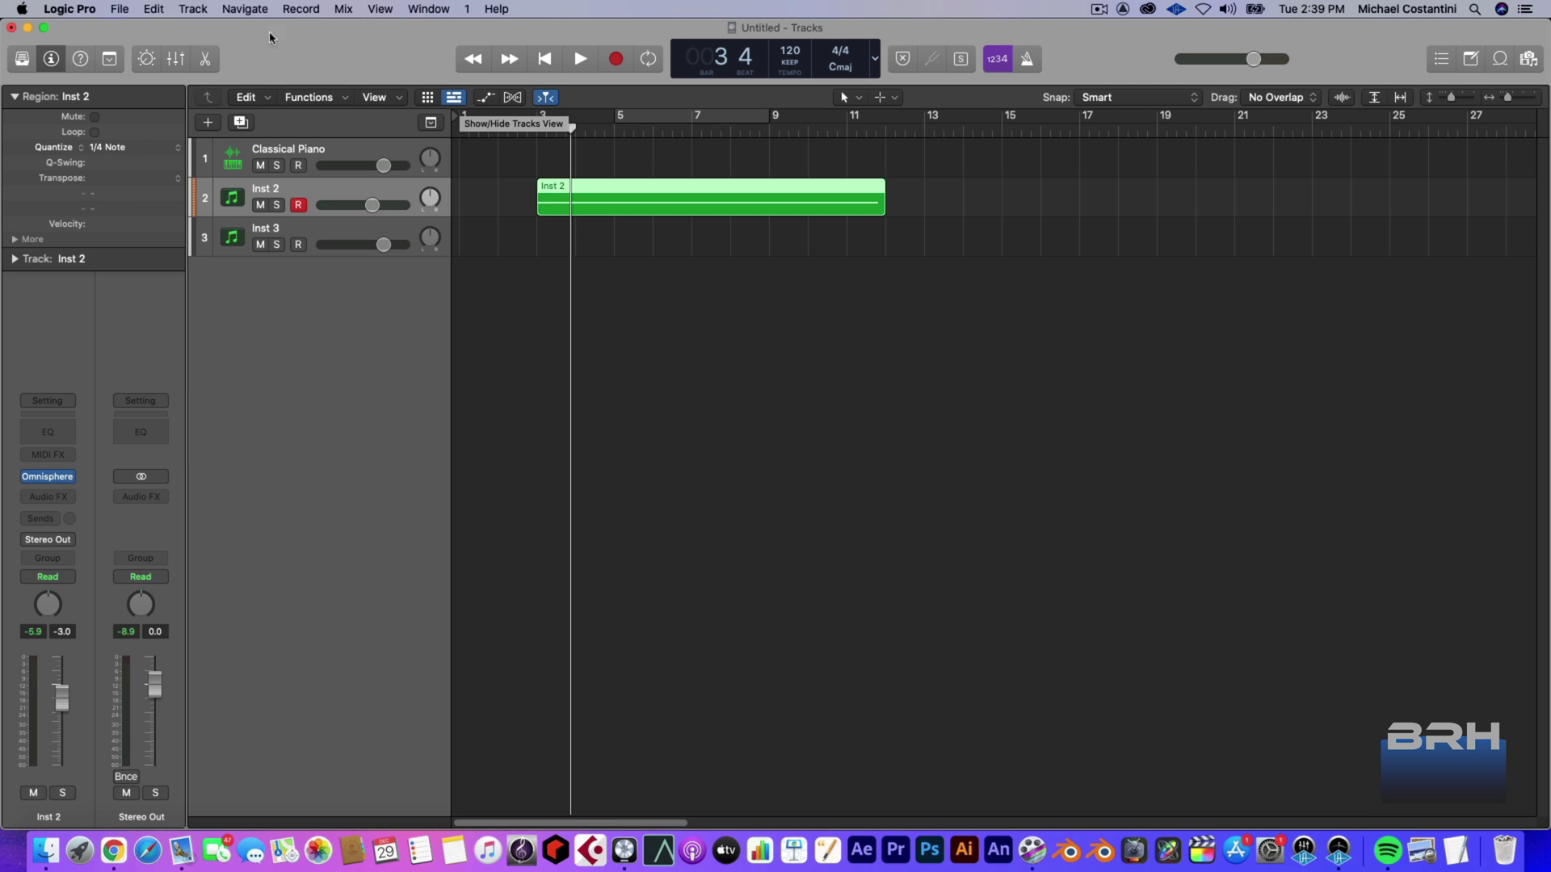
Enable Show Advanced Tools in the Advanced preferences and close the preferences window.
left_click(63, 9)
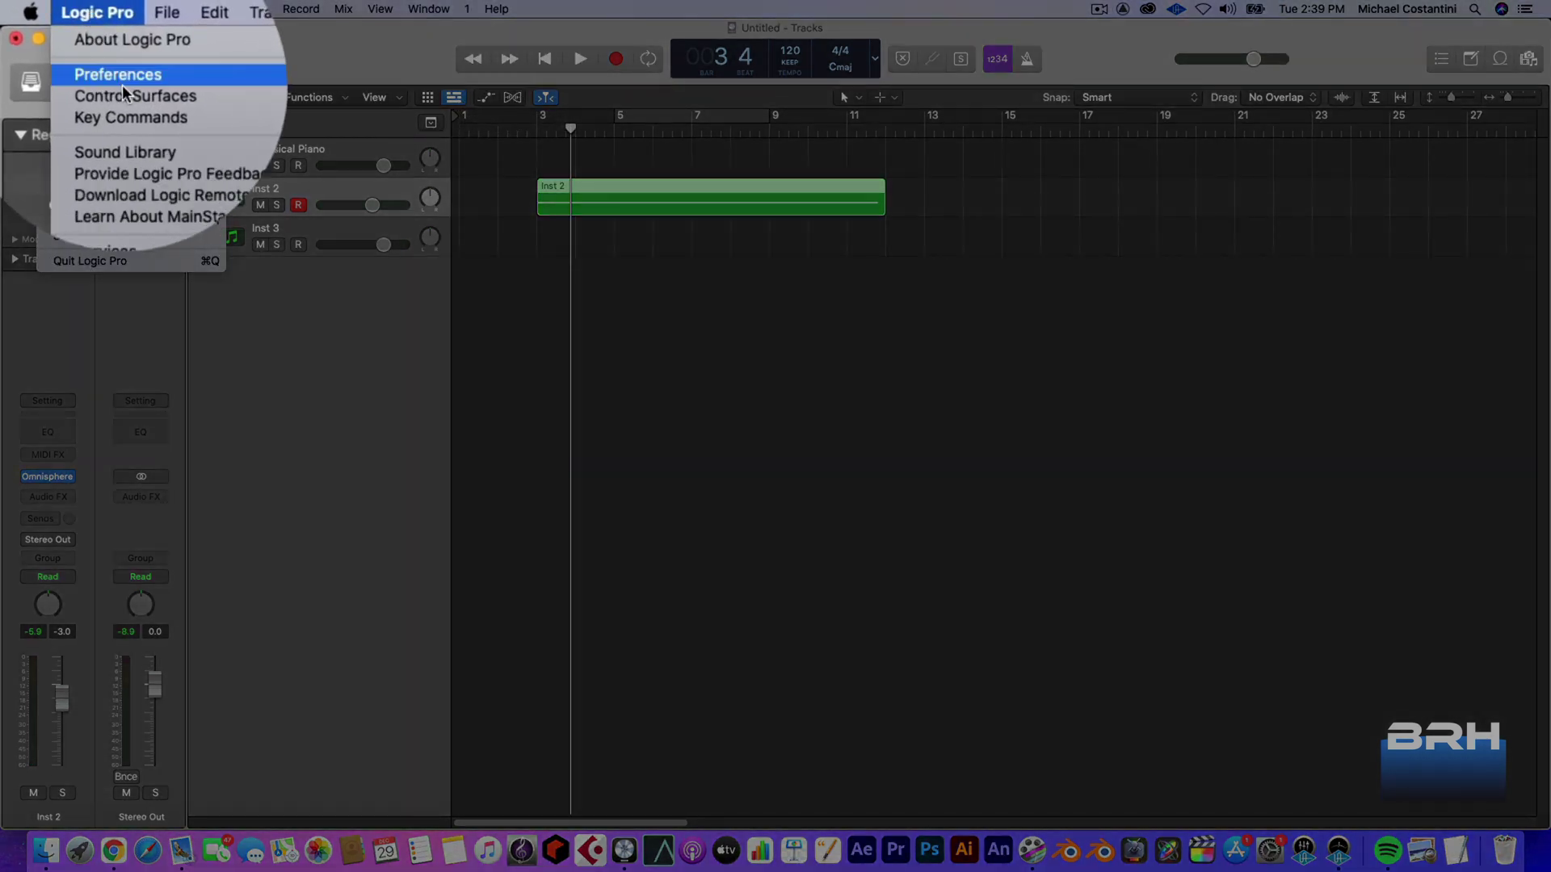
mouse_move(88, 59)
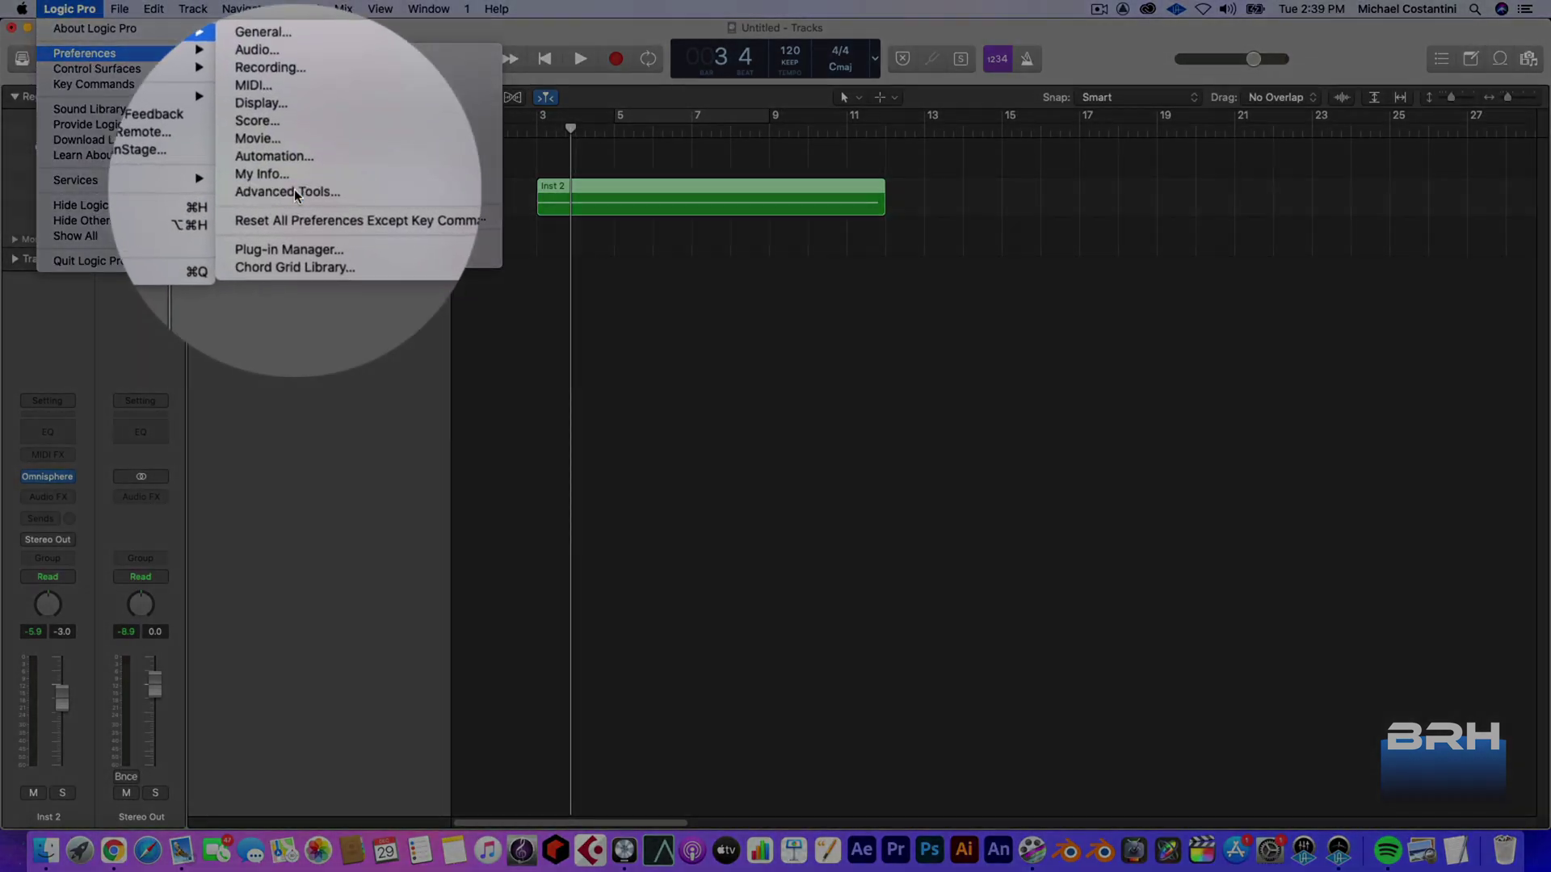
left_click(294, 192)
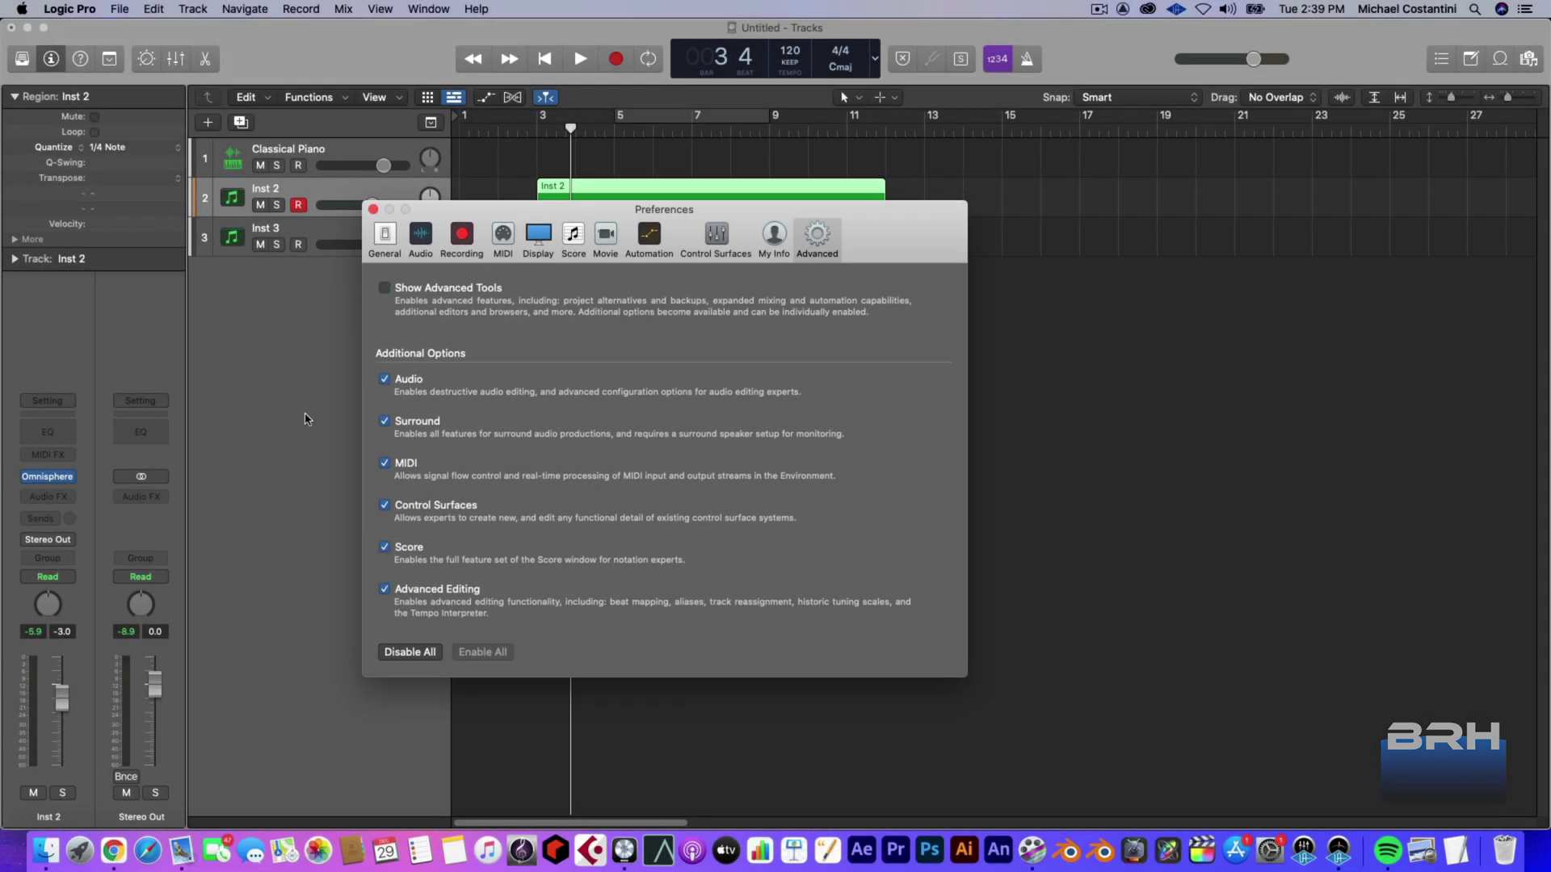
left_click(383, 288)
left_click(383, 289)
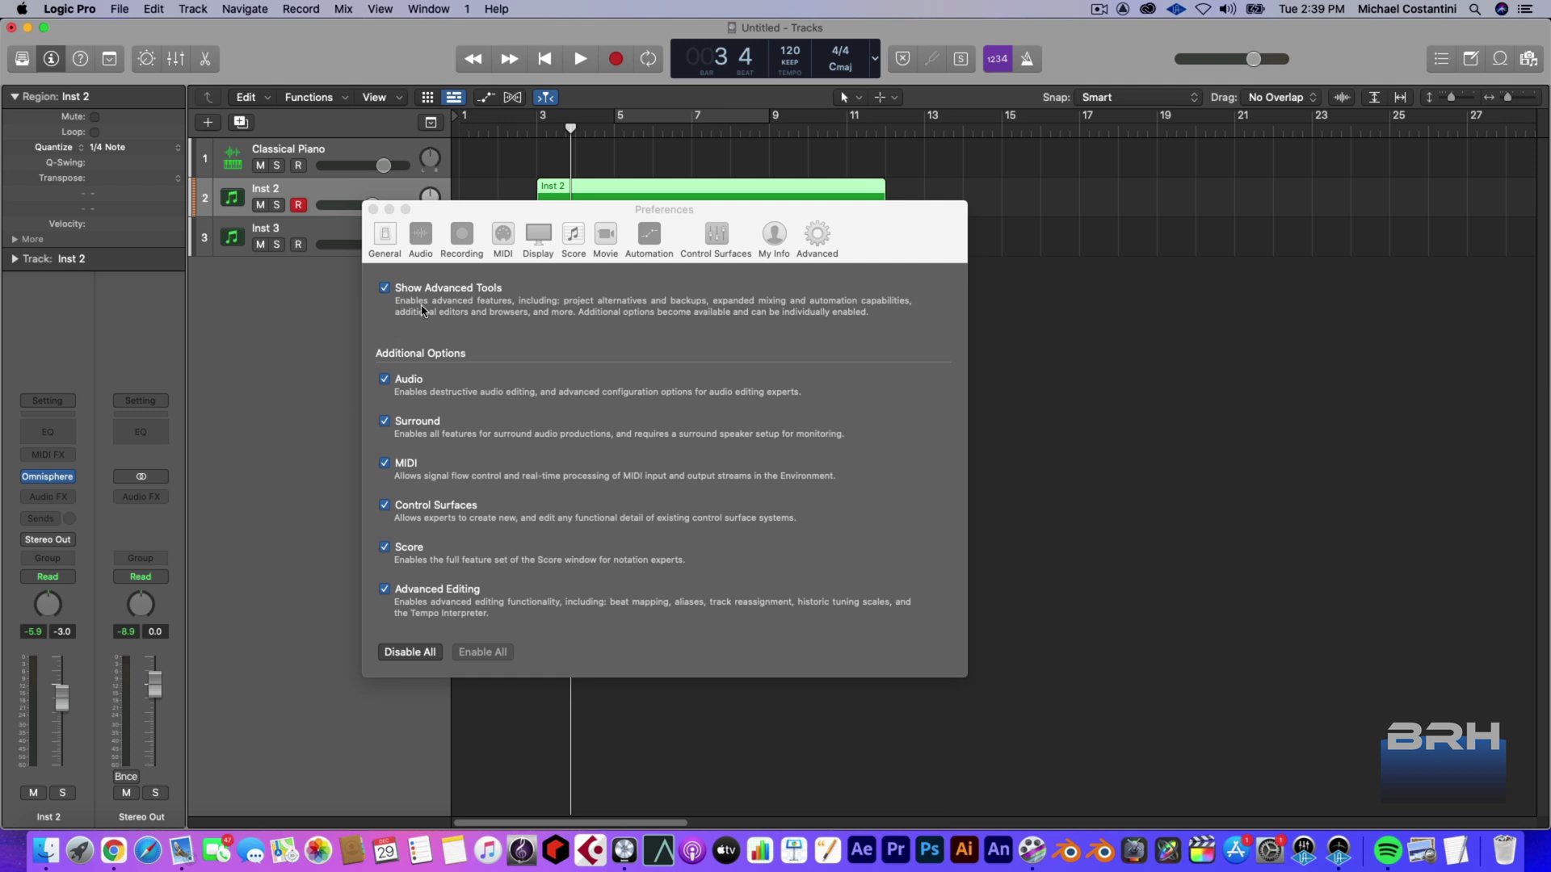
left_click(373, 211)
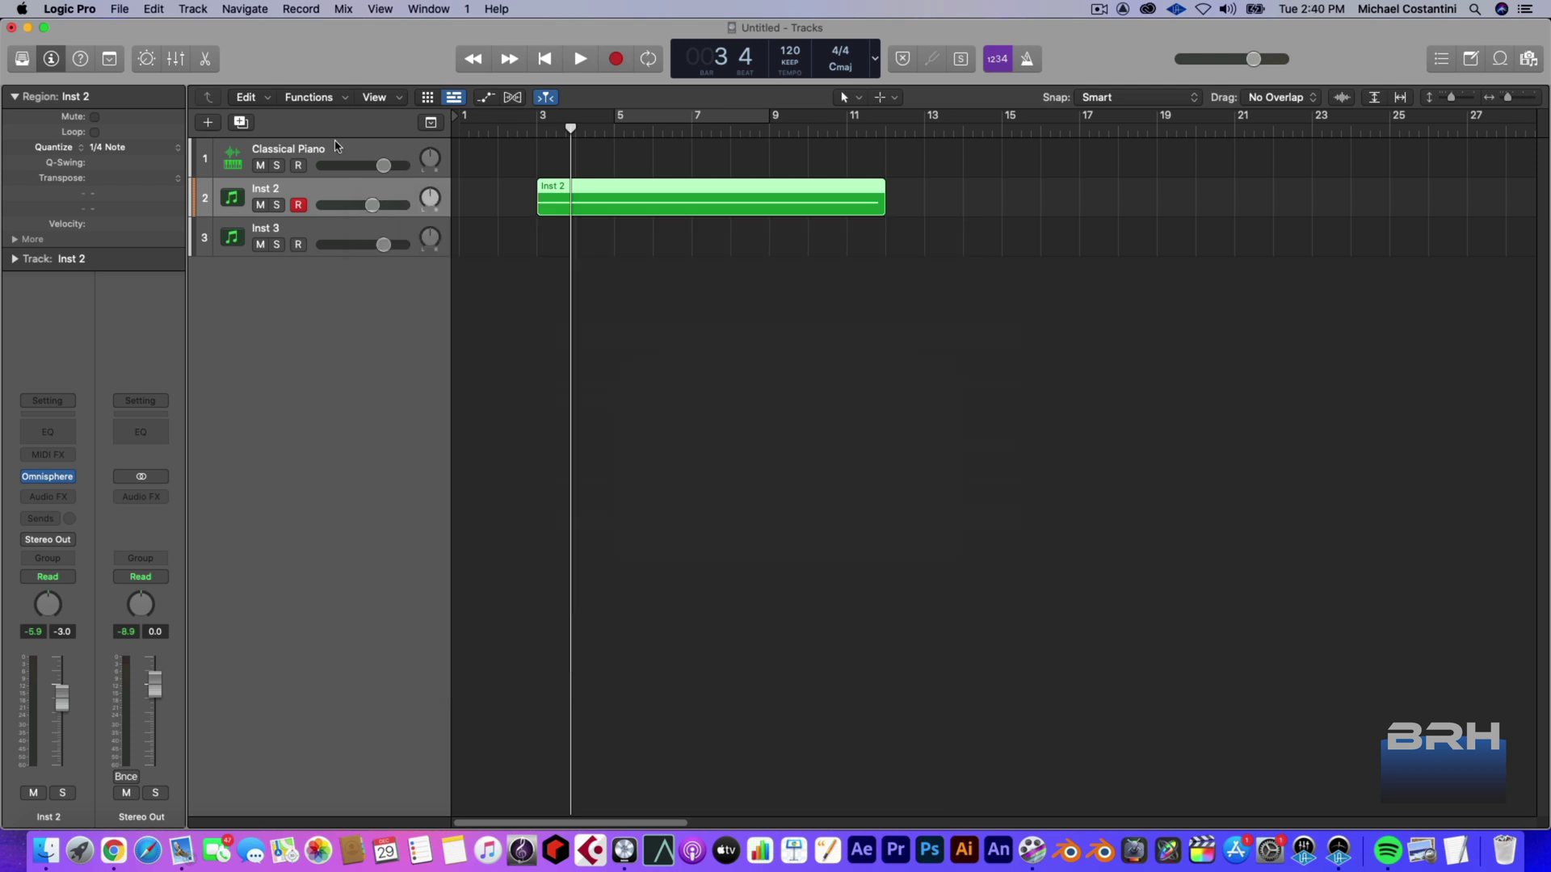
Enable chasing of Notes, including Sustained, in the project's MIDI Chase settings and close the settings window.
left_click(122, 15)
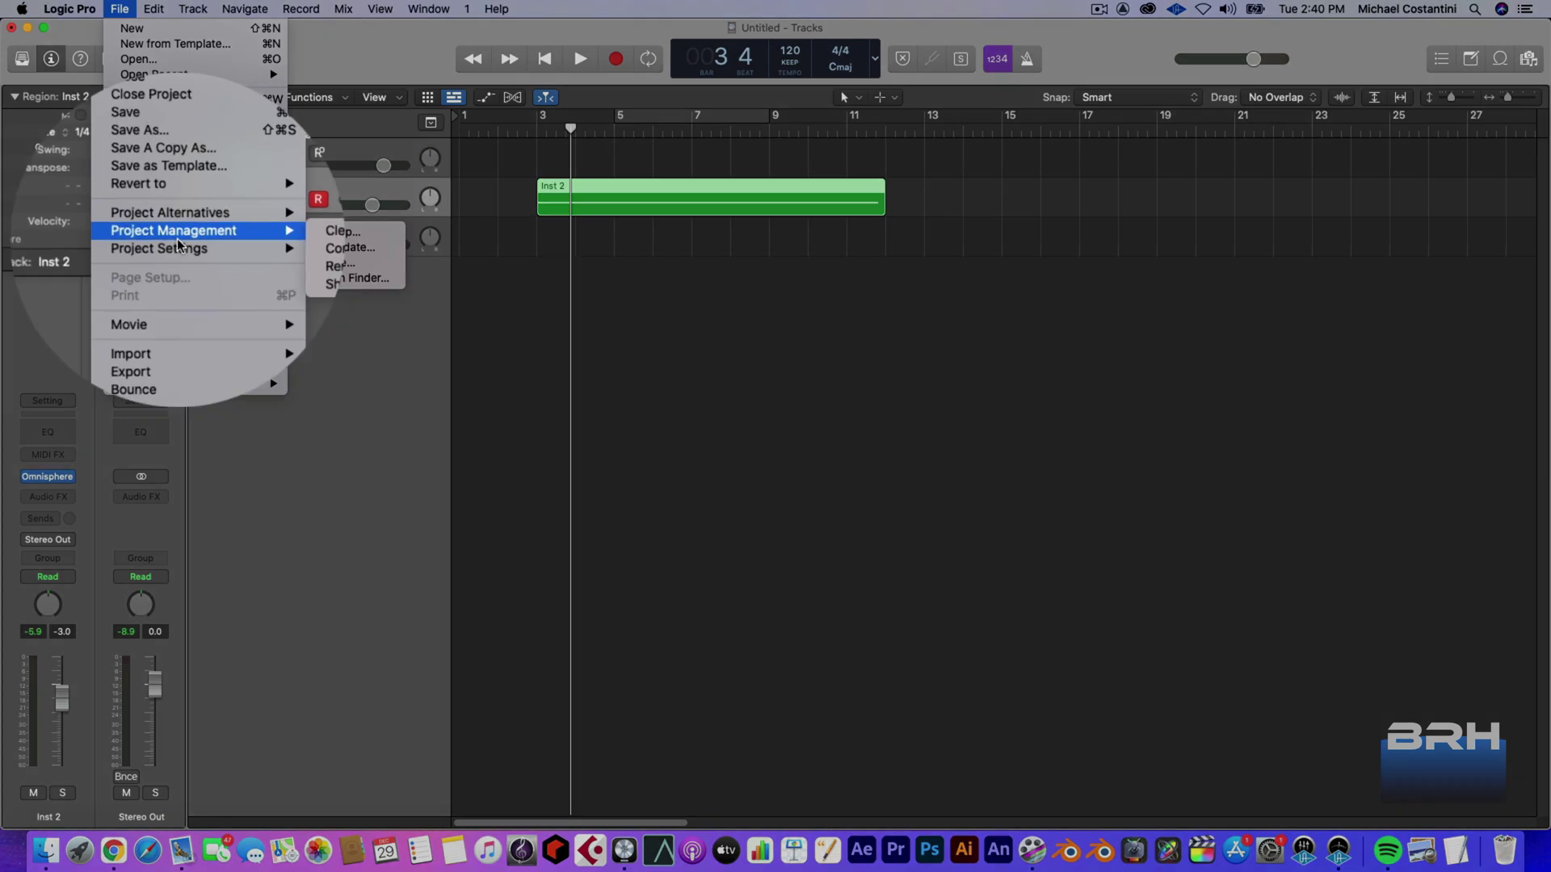
mouse_move(202, 247)
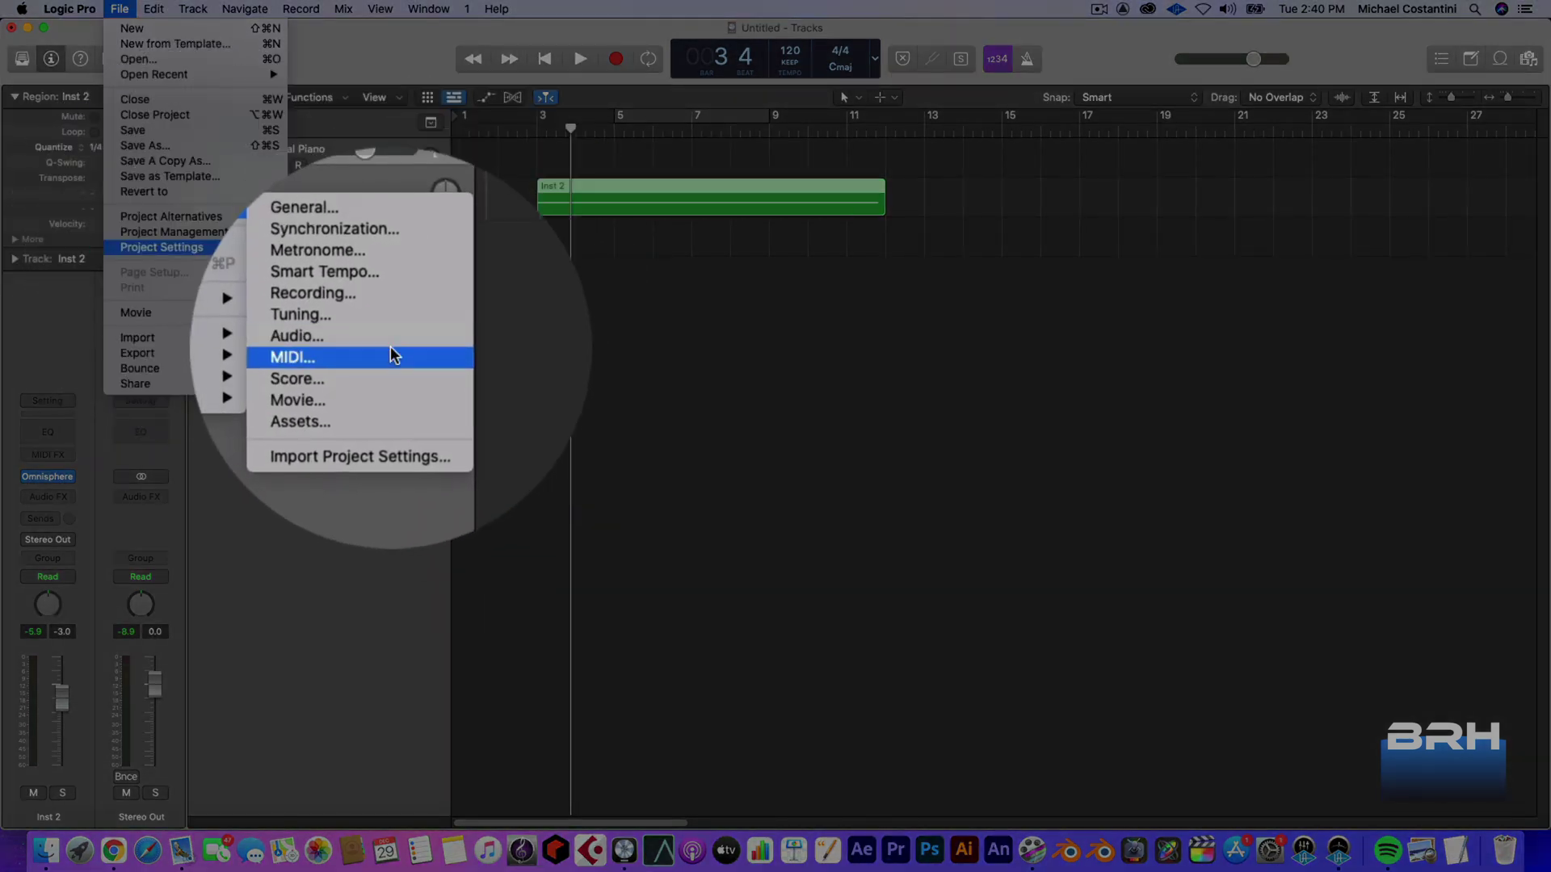
left_click(390, 347)
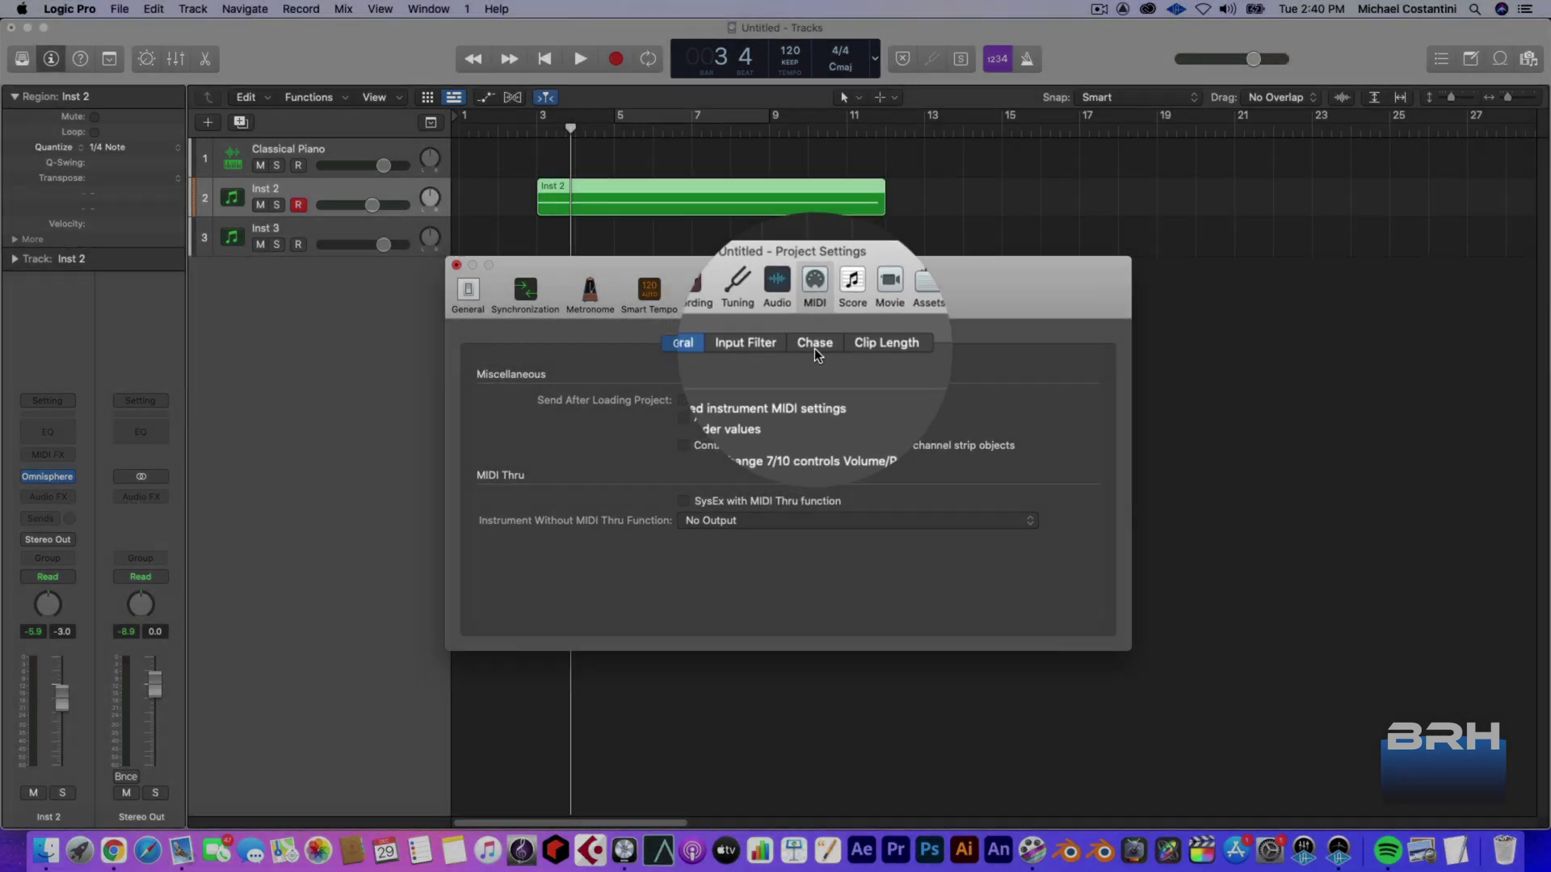
left_click(814, 345)
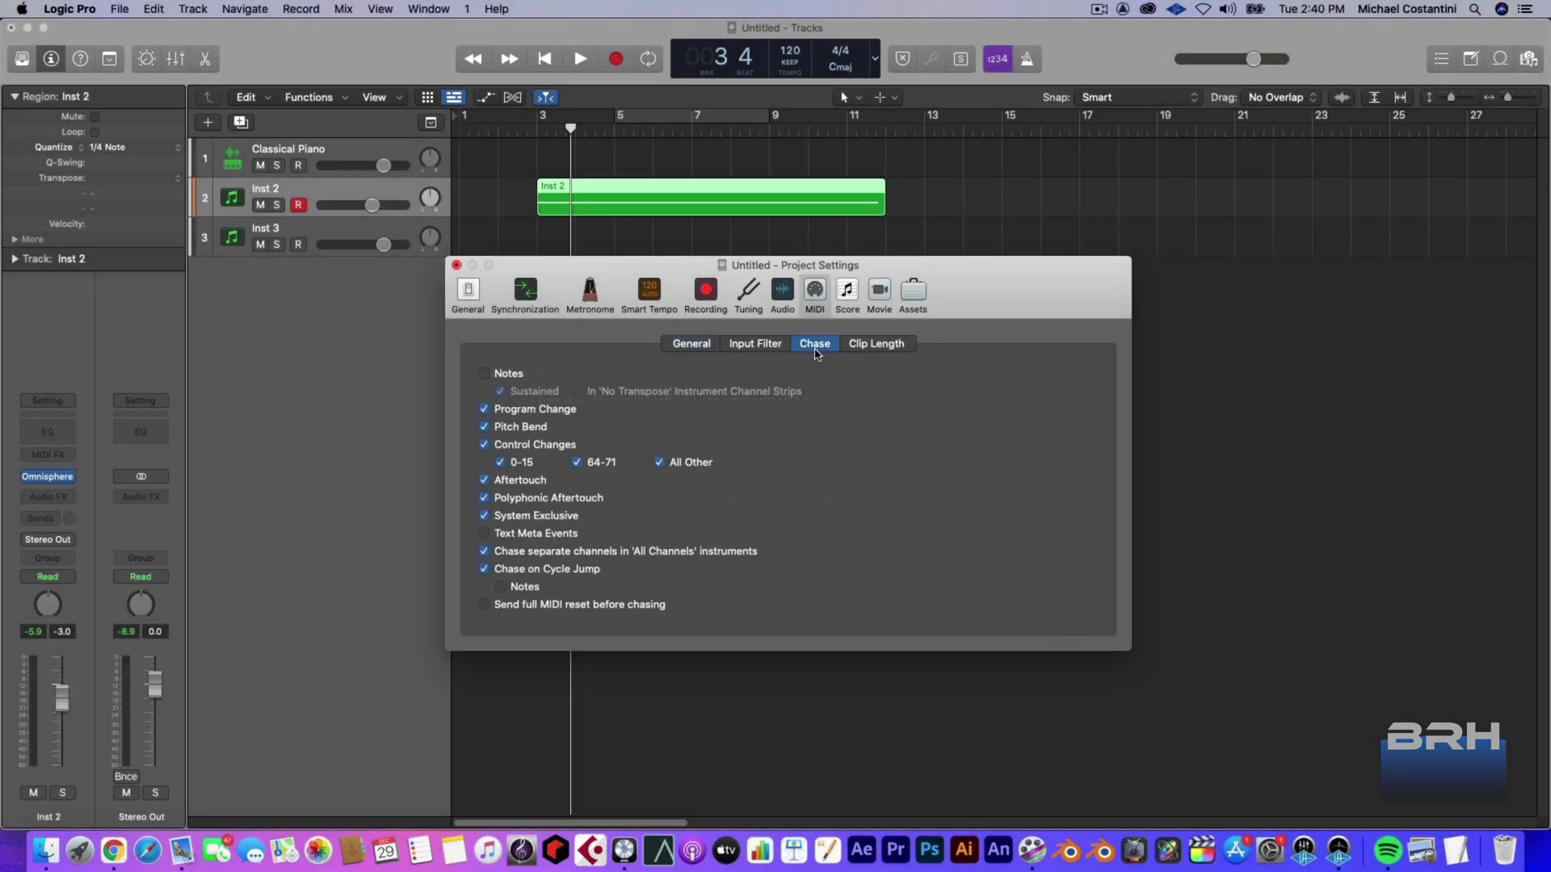
left_click(483, 374)
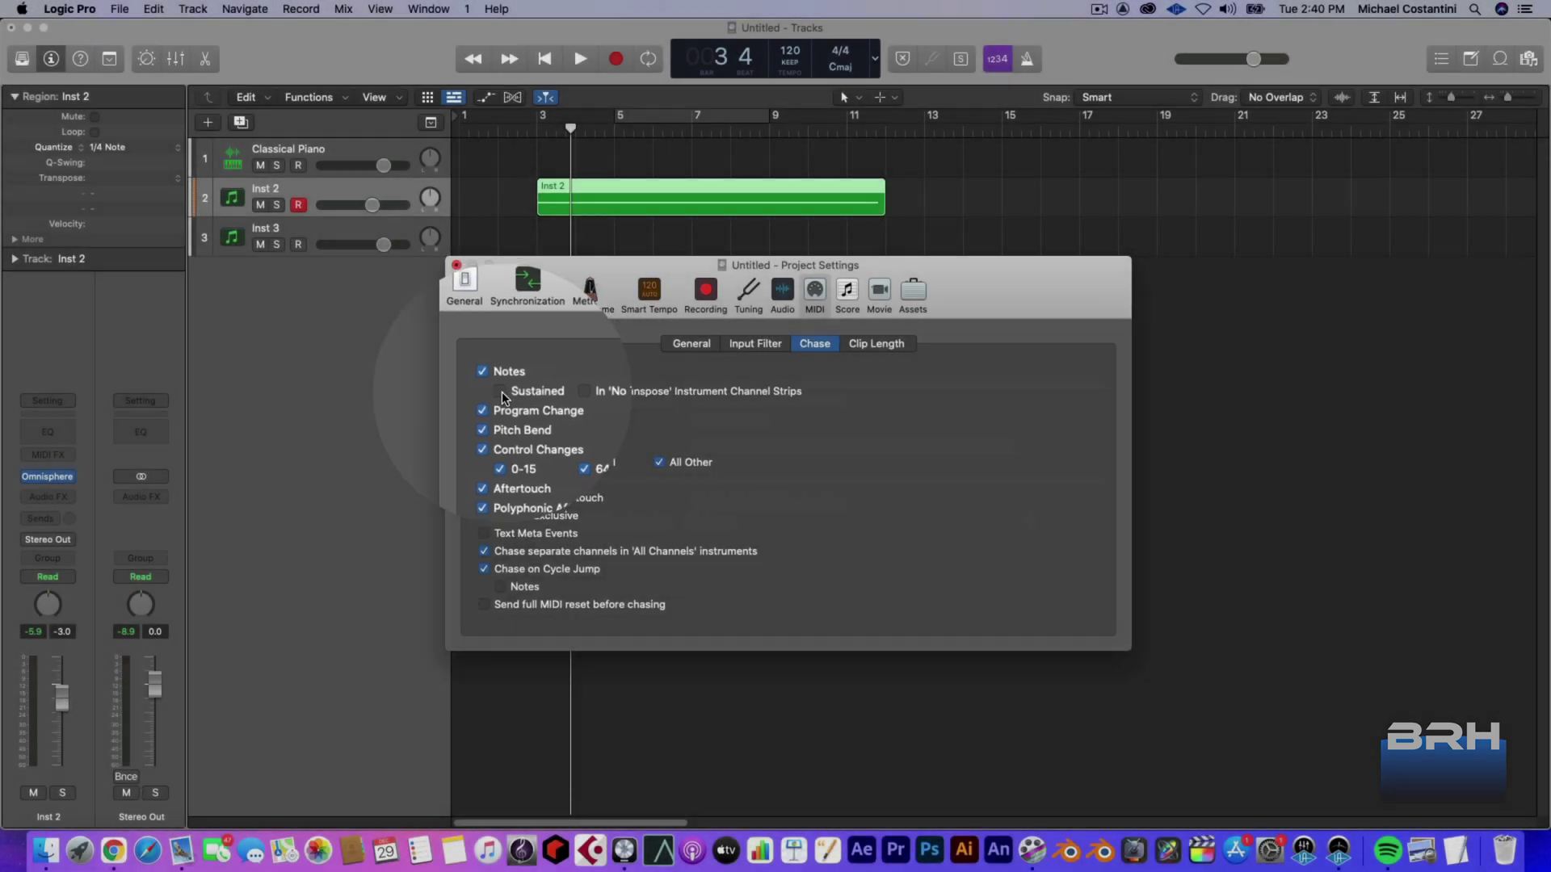
left_click(501, 391)
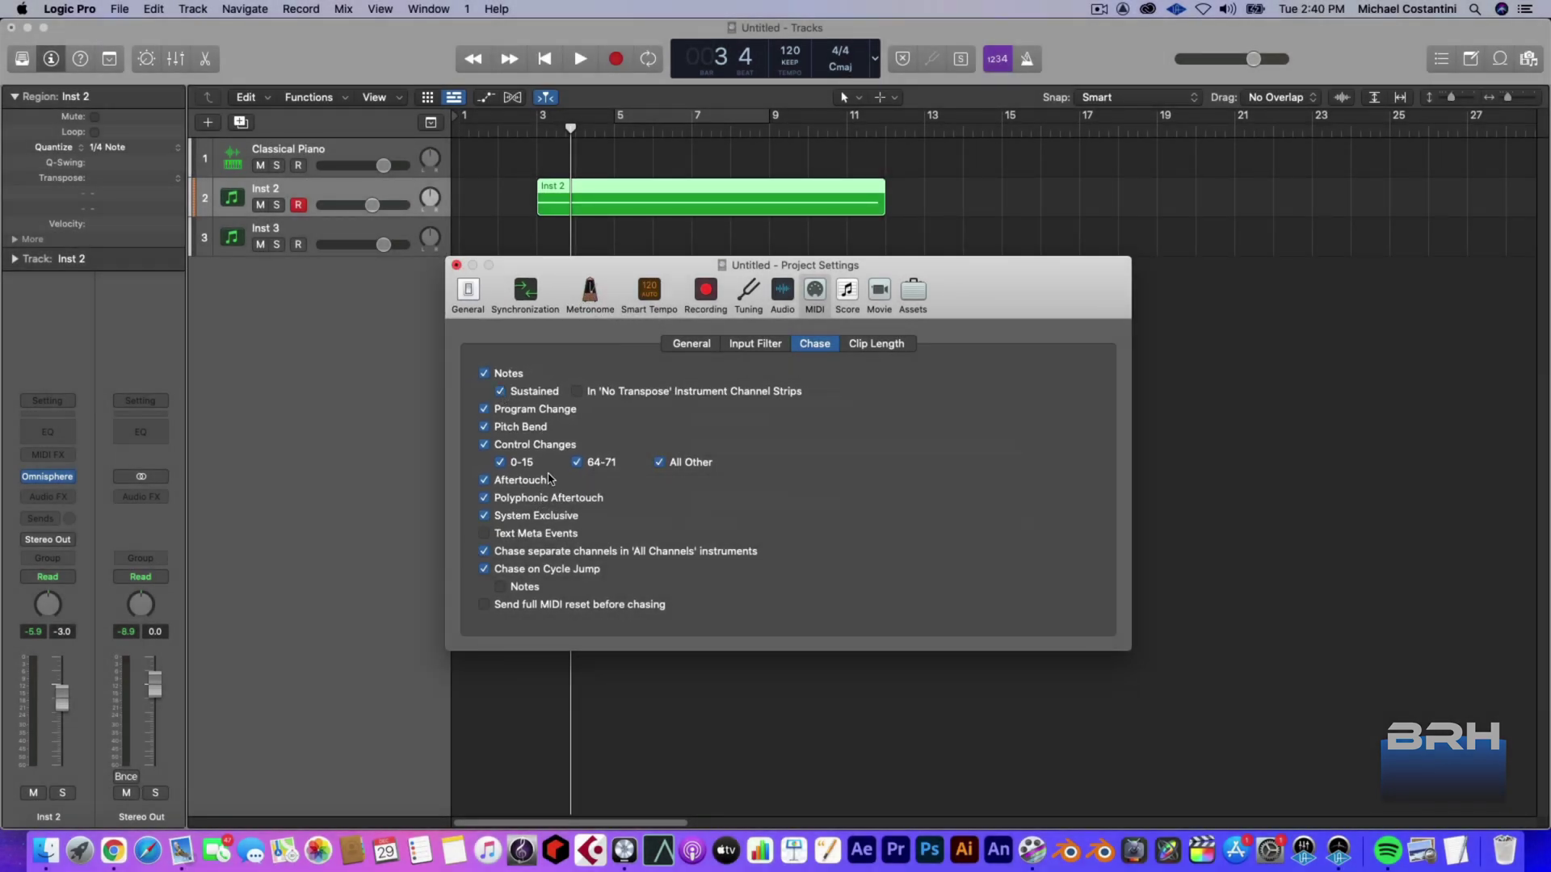
left_click(456, 265)
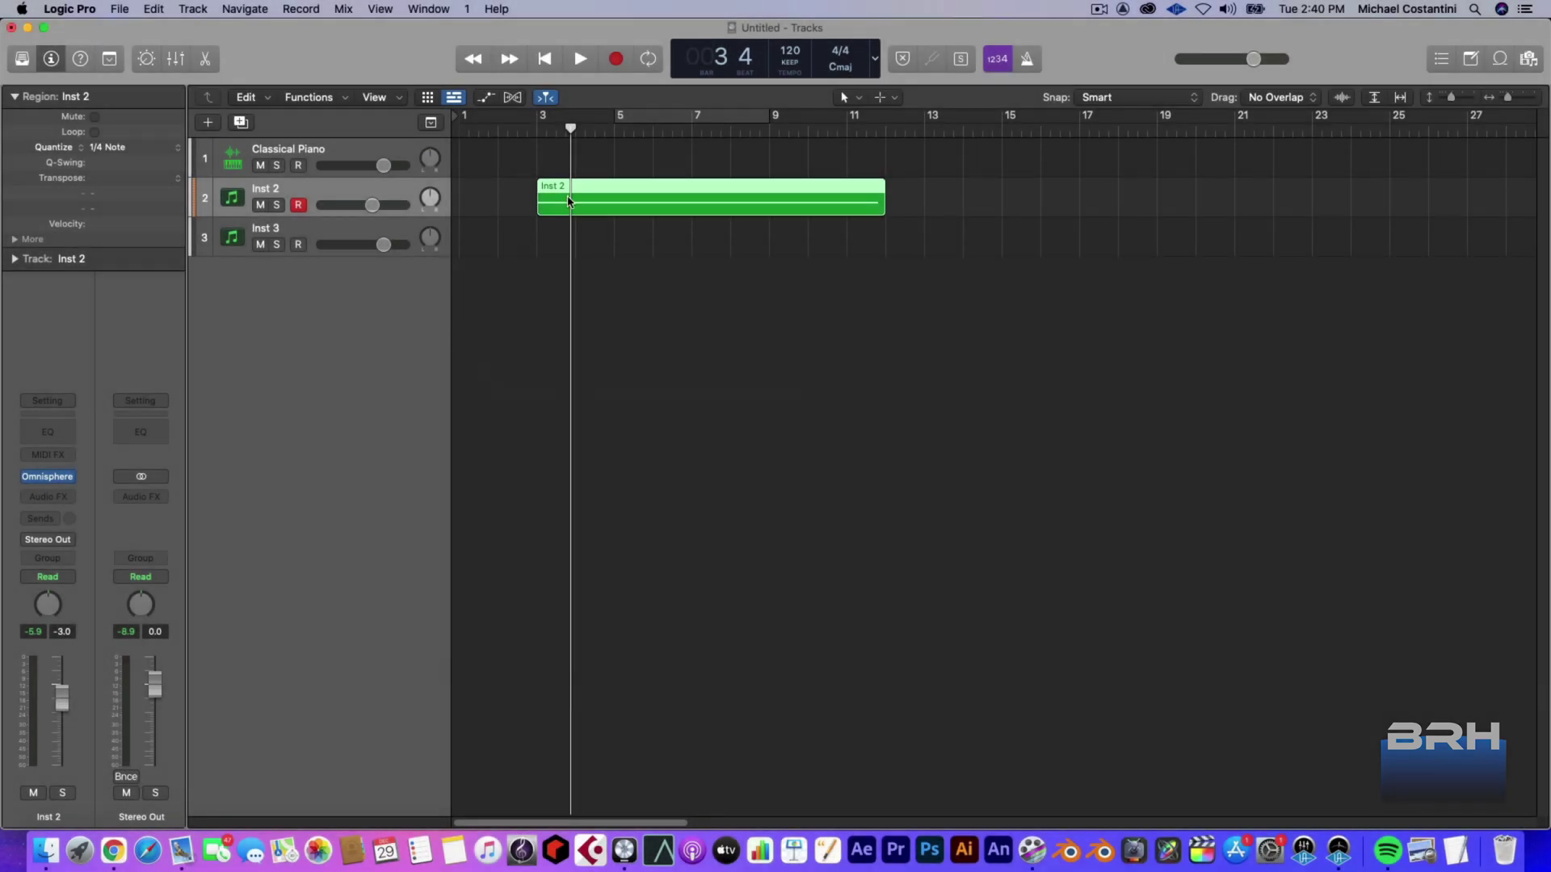
Test note chasing by playing the Inst 2 region from bar 5 and from points further inside its sustained note.
left_click(616, 129)
key("space")
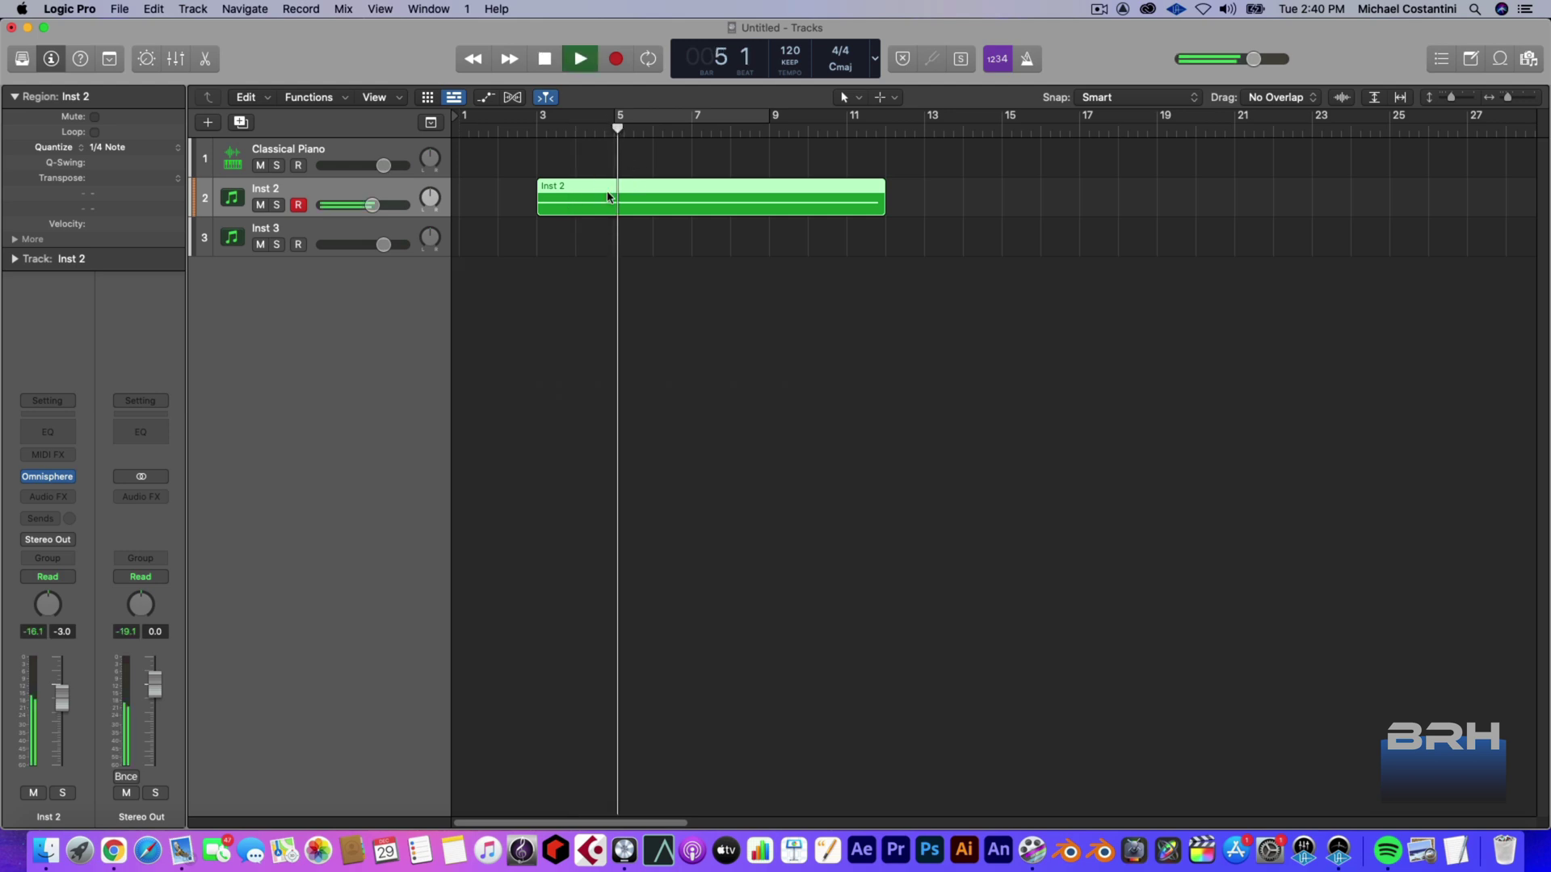
left_click(566, 146)
left_click(690, 135)
key("space")
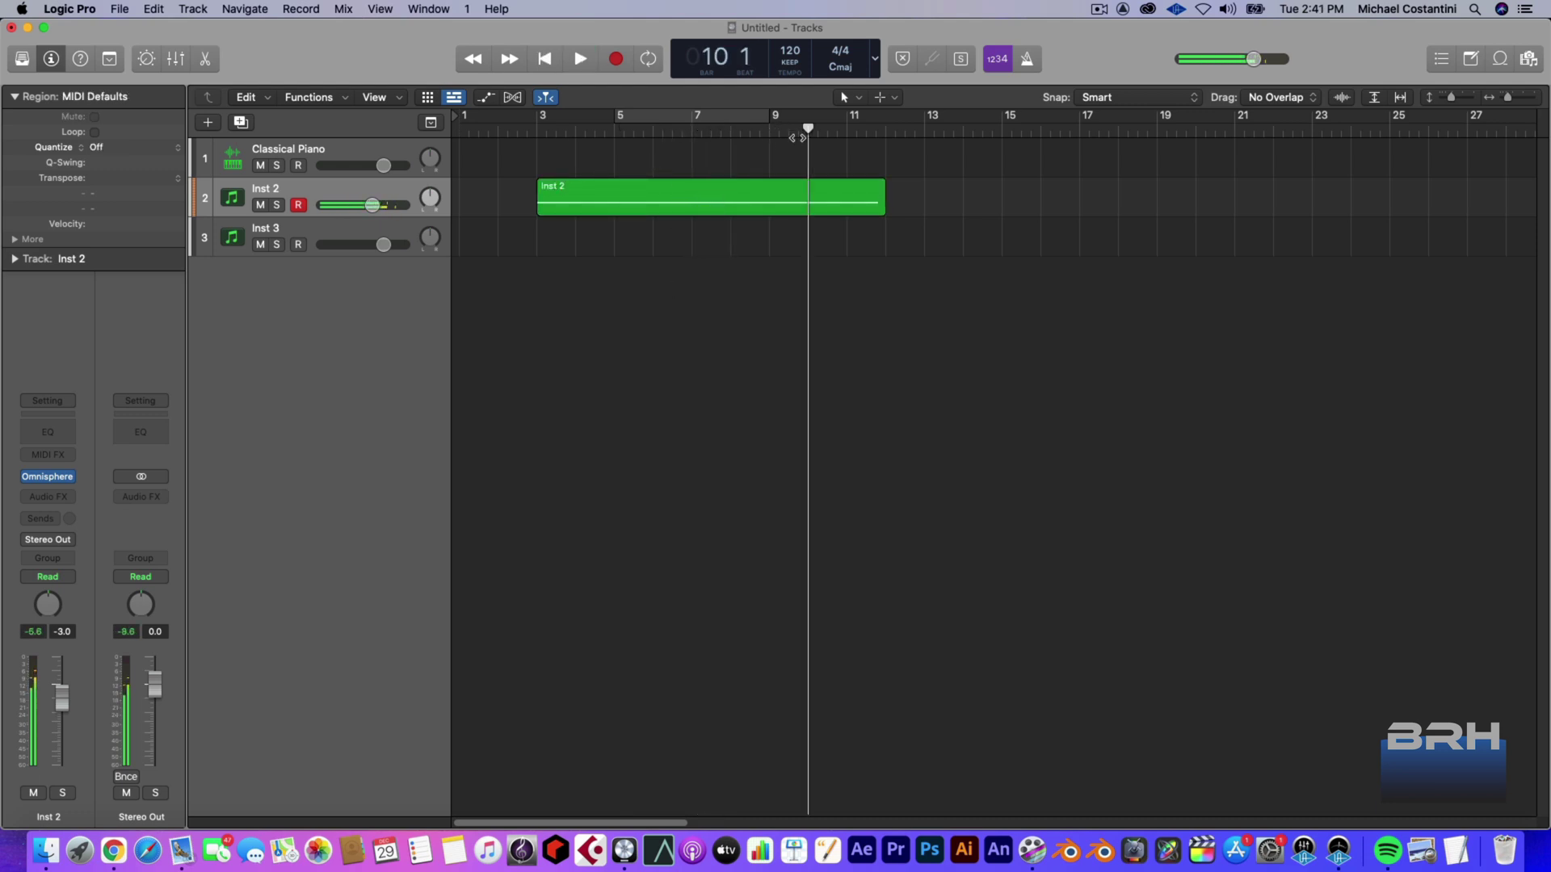
key("space")
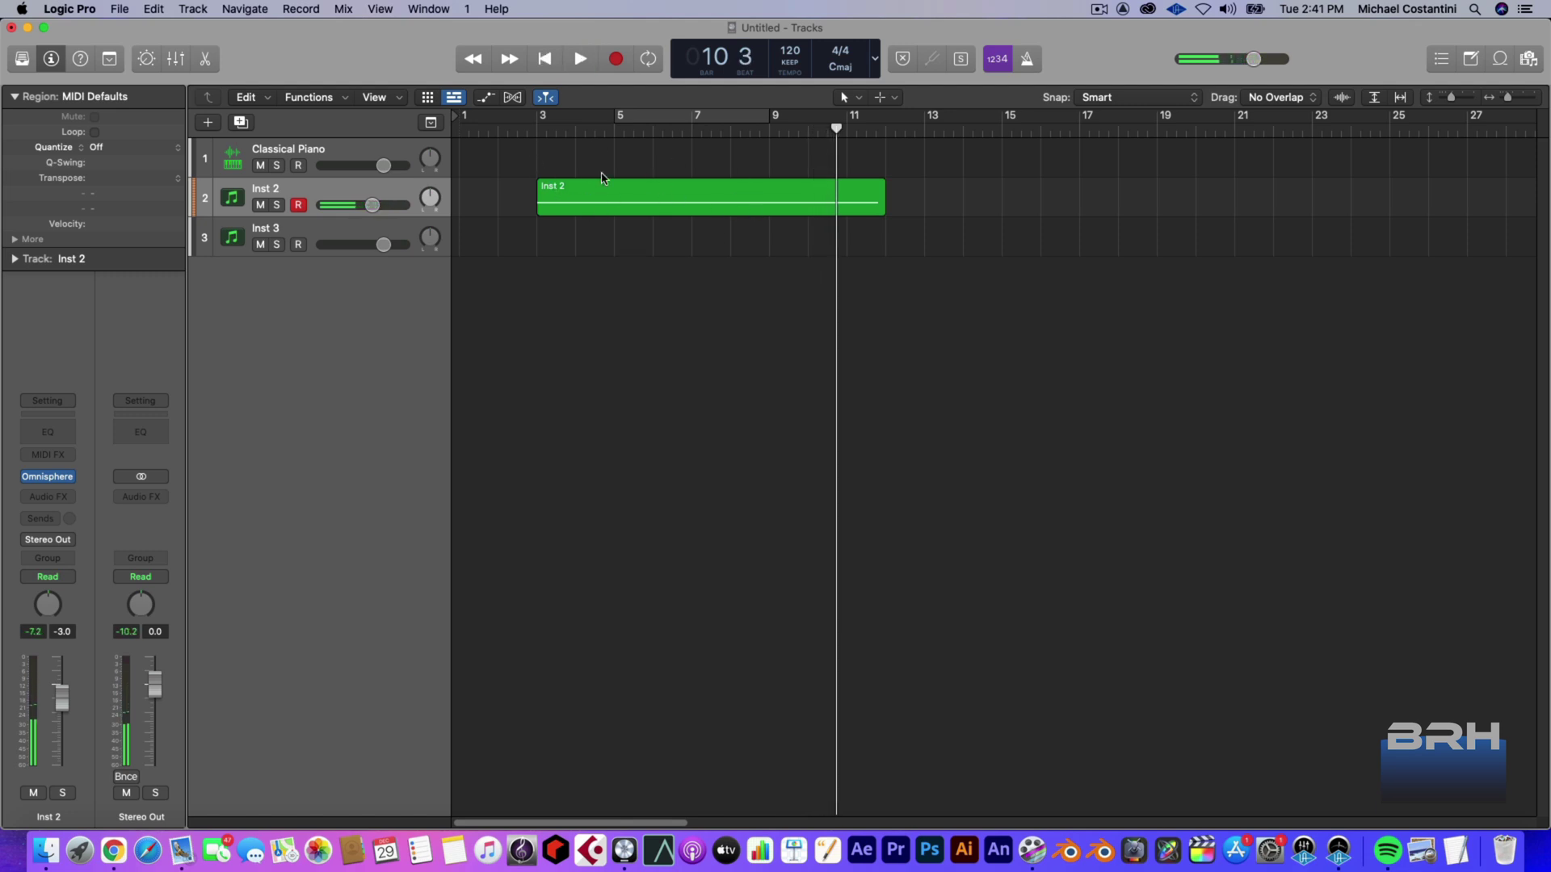
Record a MIDI part on the Inst 3 track from bar 5 with the bar 5 to 9 cycle range, then turn cycling off.
mouse_move(633, 132)
left_mouse_down()
mouse_move(664, 135)
mouse_move(537, 147)
mouse_move(690, 144)
mouse_move(623, 143)
left_mouse_up()
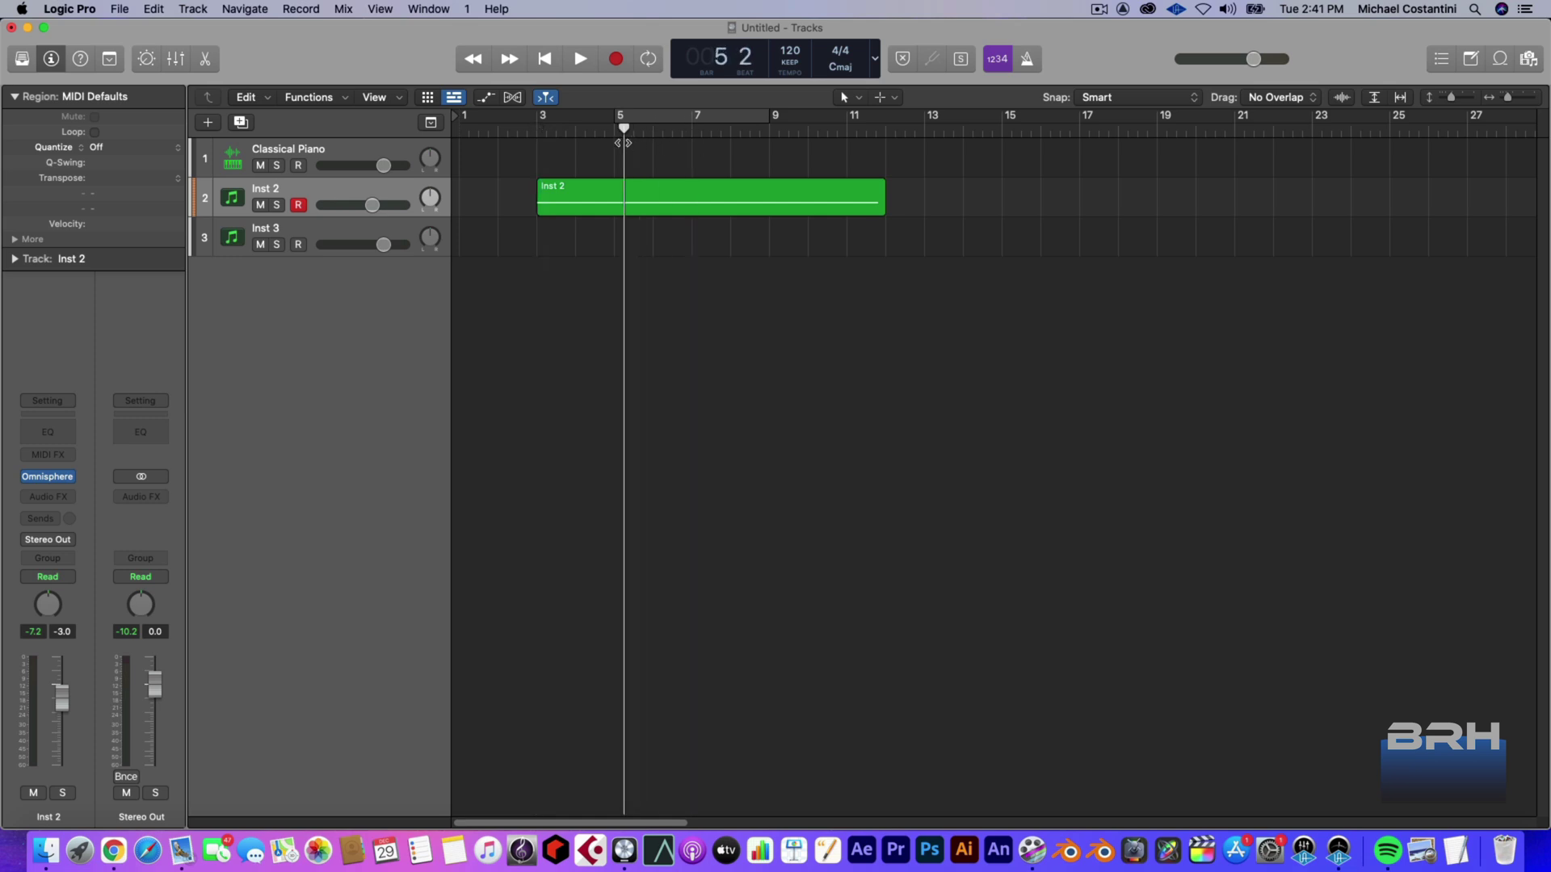
key("comma")
key("comma")
key("Down")
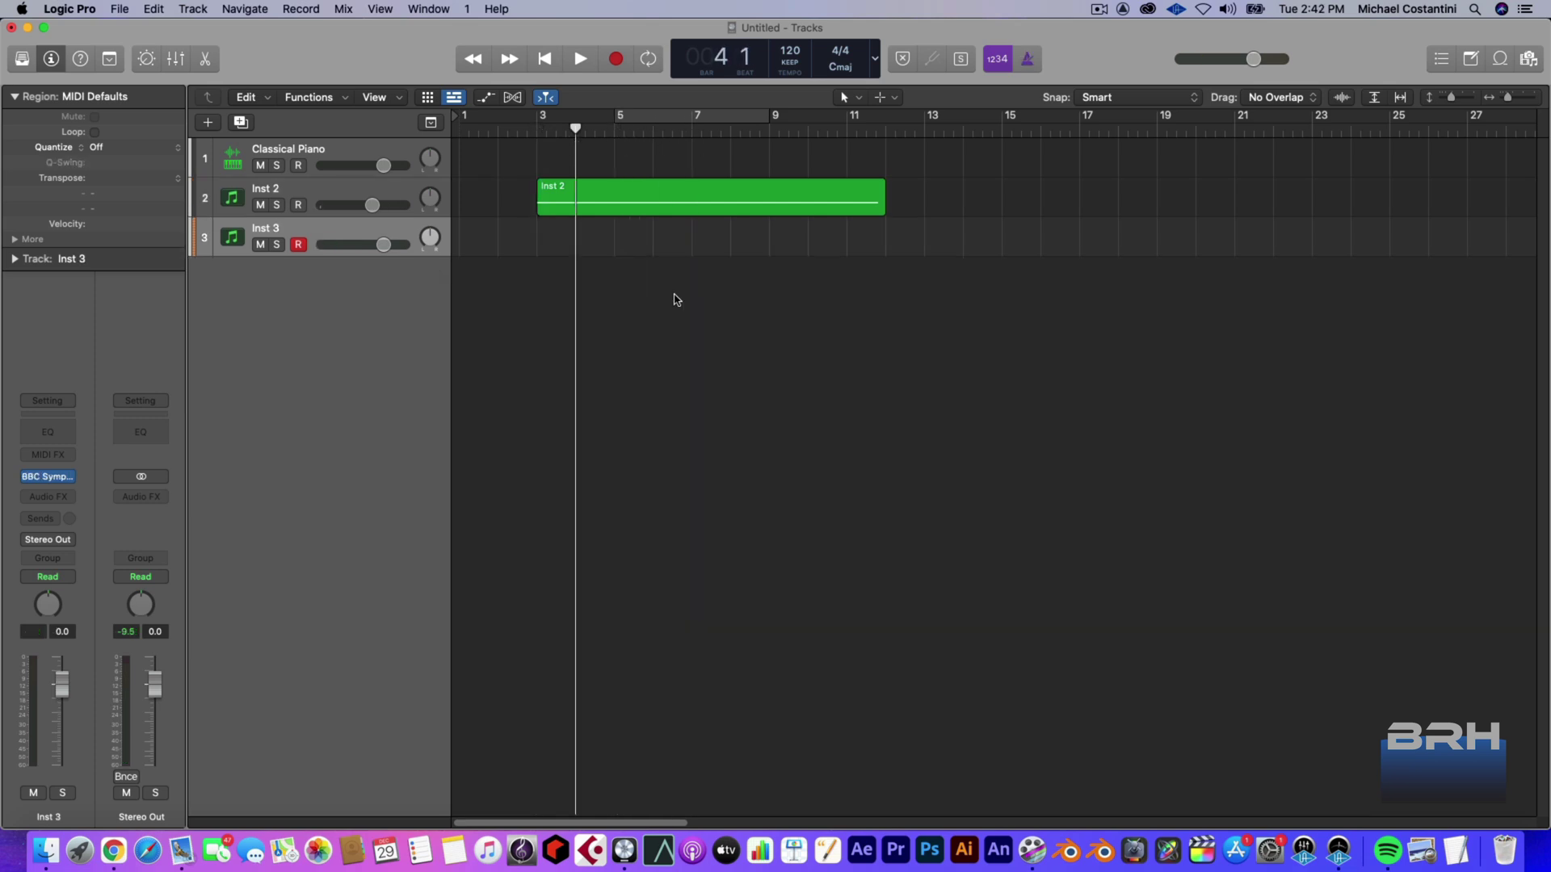
left_click(630, 122)
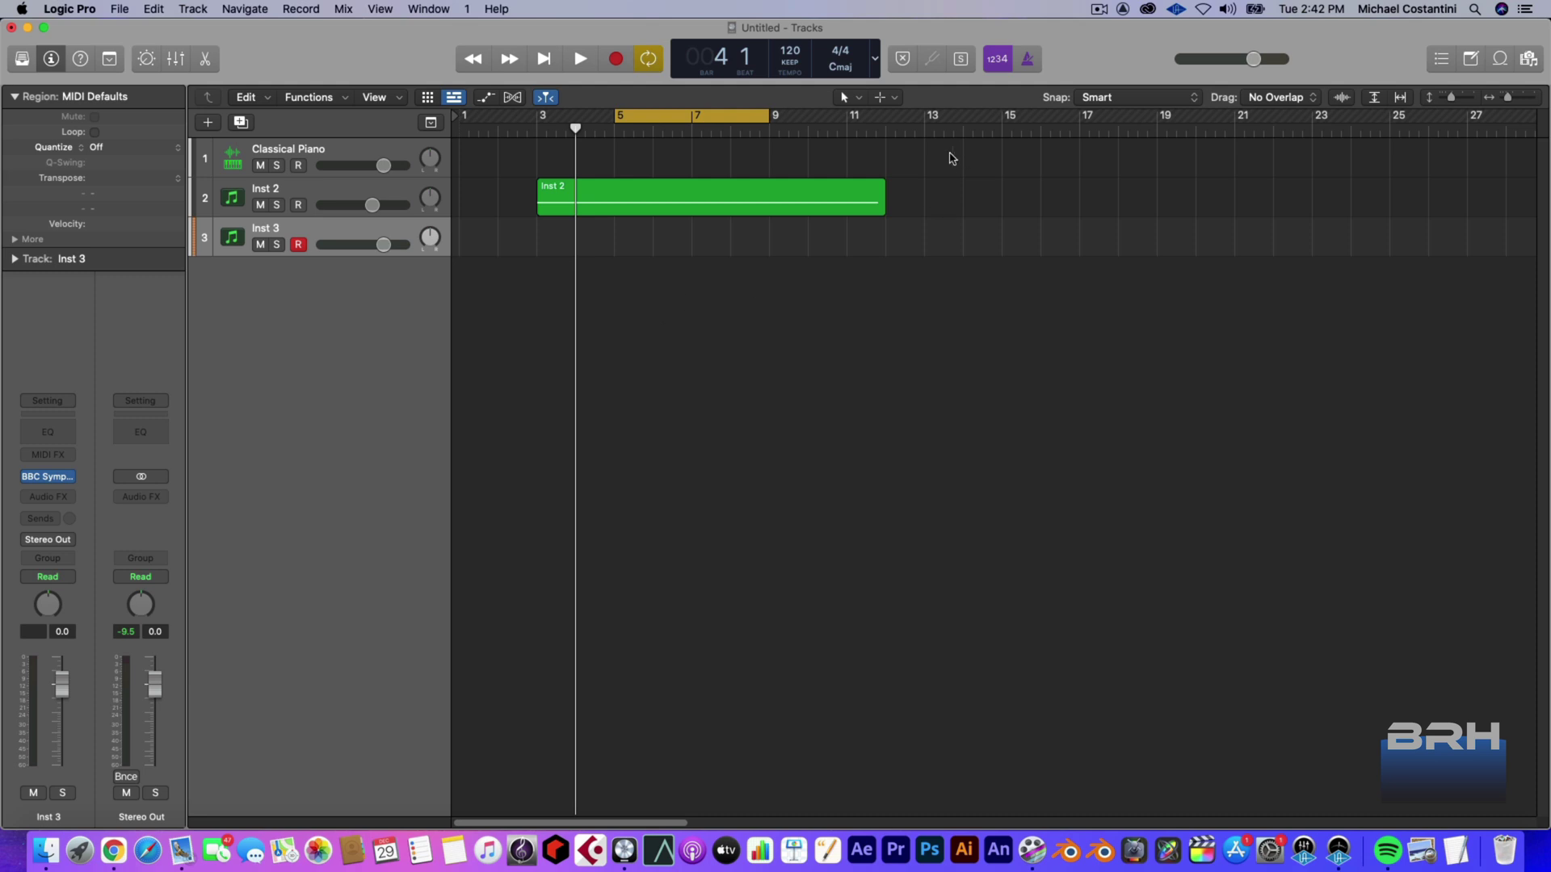
key("r")
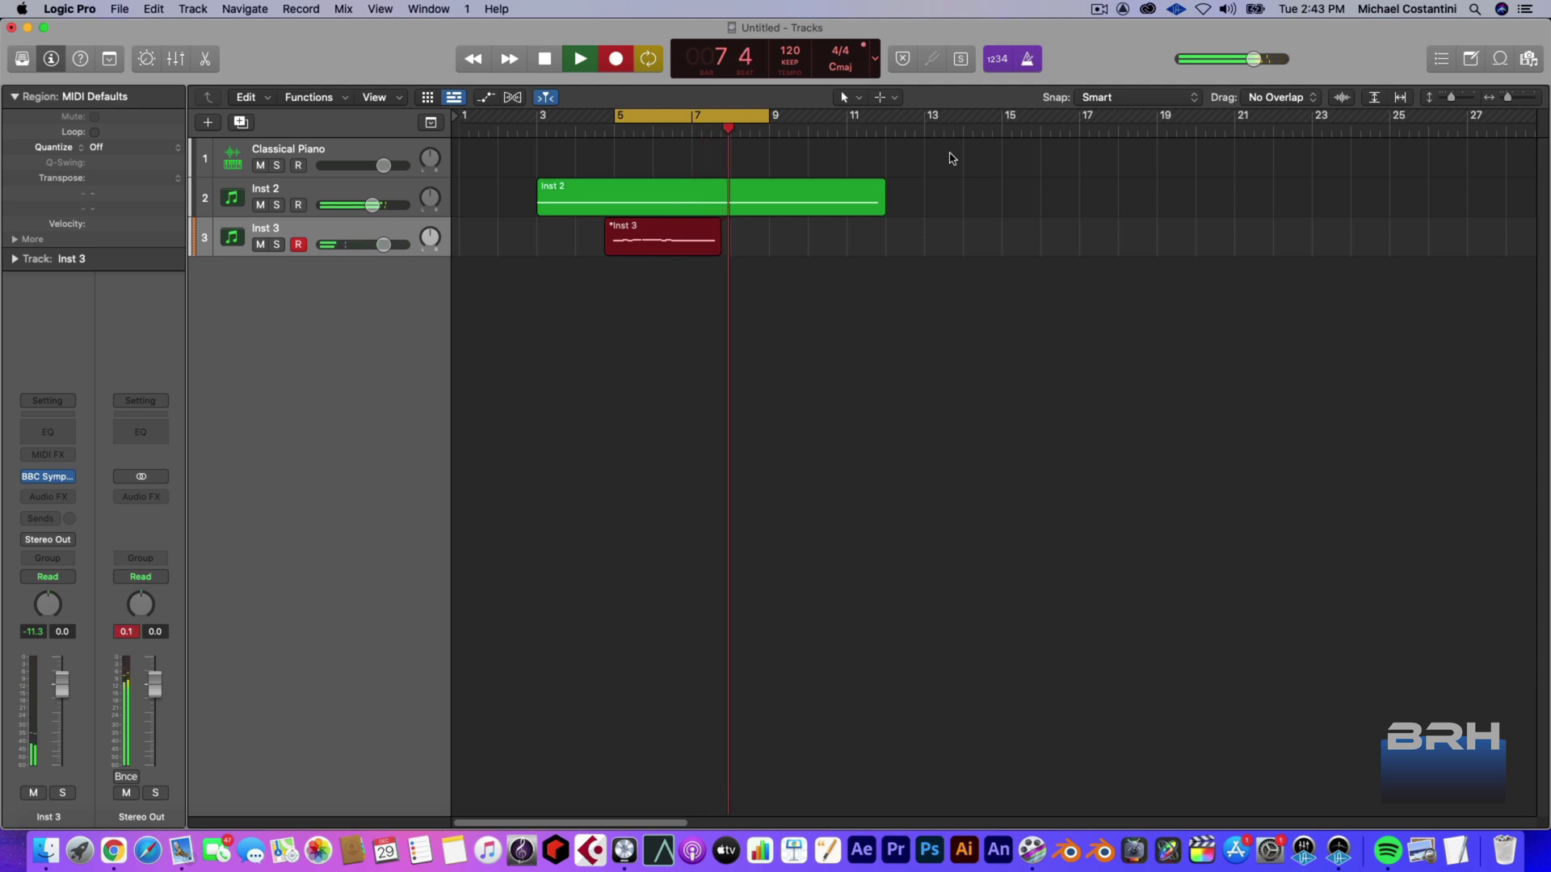
key("space")
key("c")
Deselect the new Inst 3 region and return the playhead to bar 3, at the start of the Inst 2 region.
left_click(615, 129)
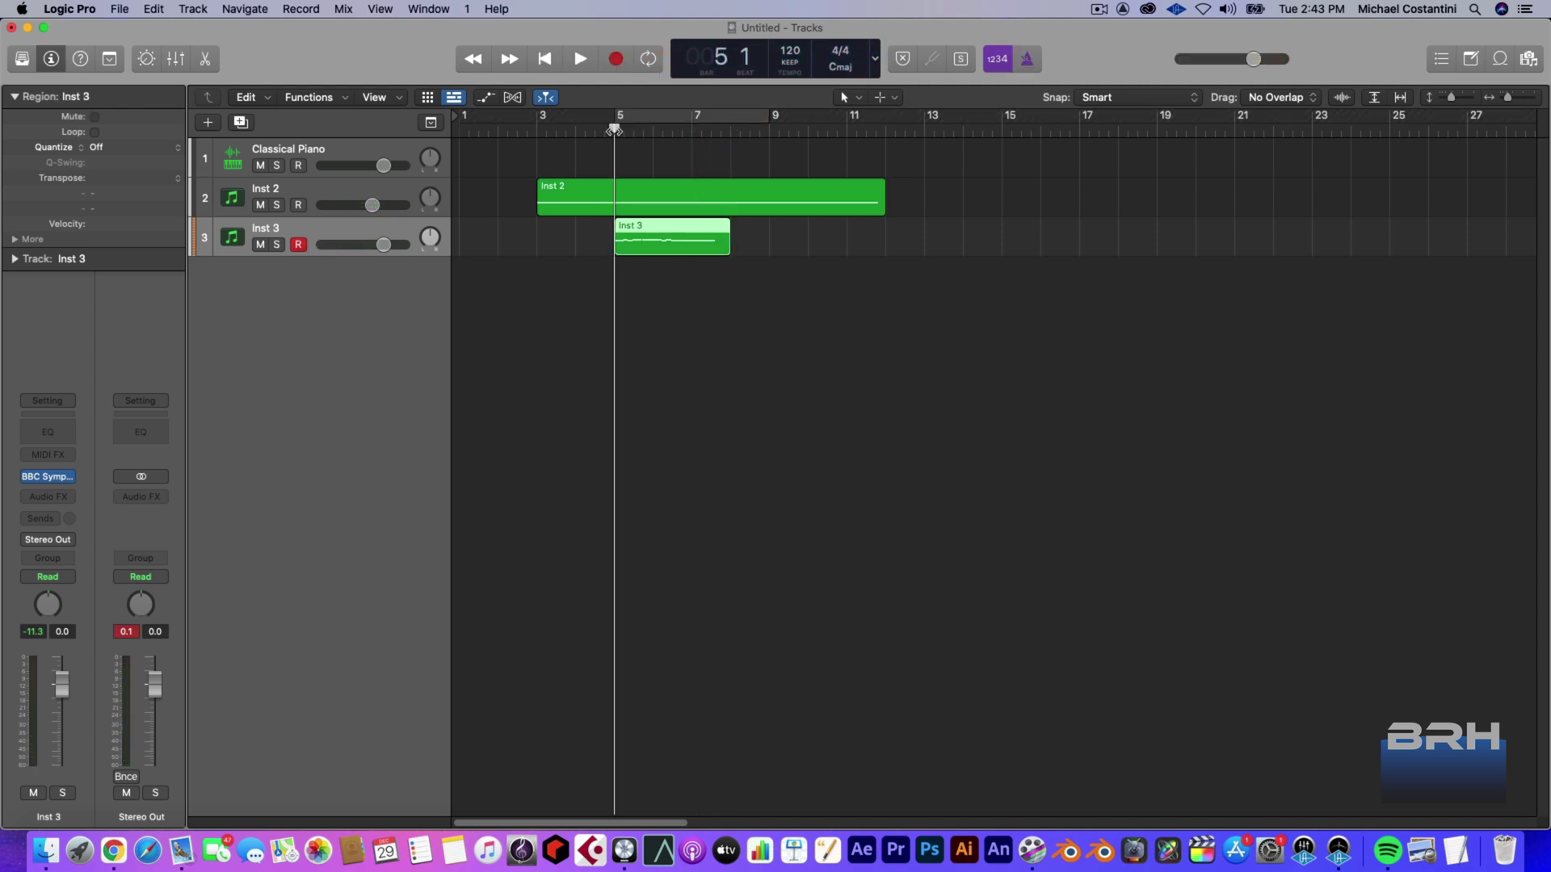
left_click(533, 166)
left_click(537, 130)
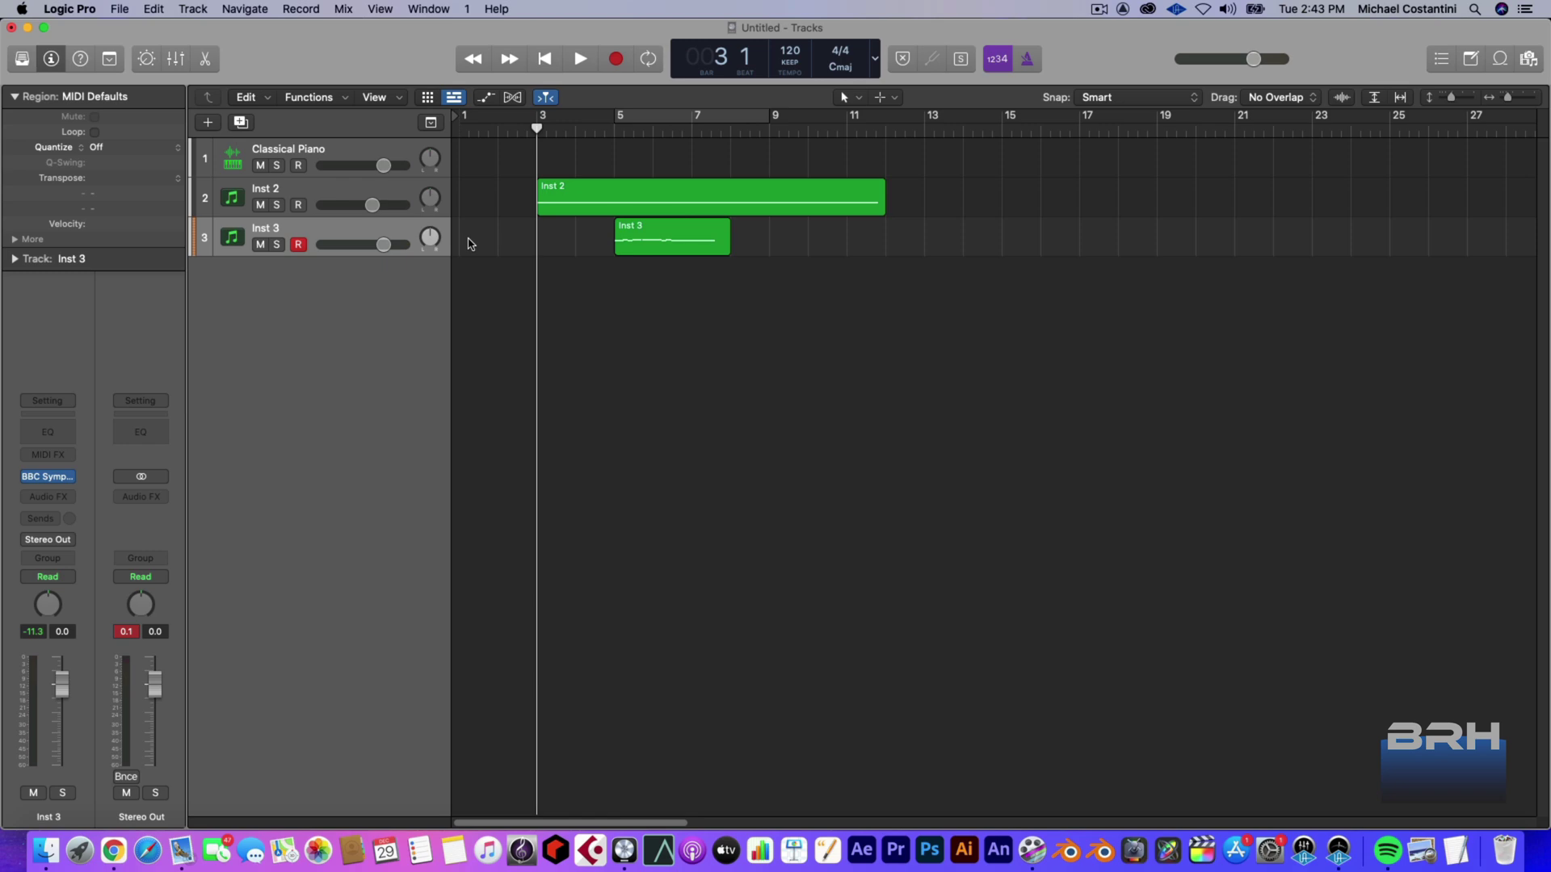
Play the arrangement from bar 3 through the start of the Inst 3 region to hear both parts together.
key("space")
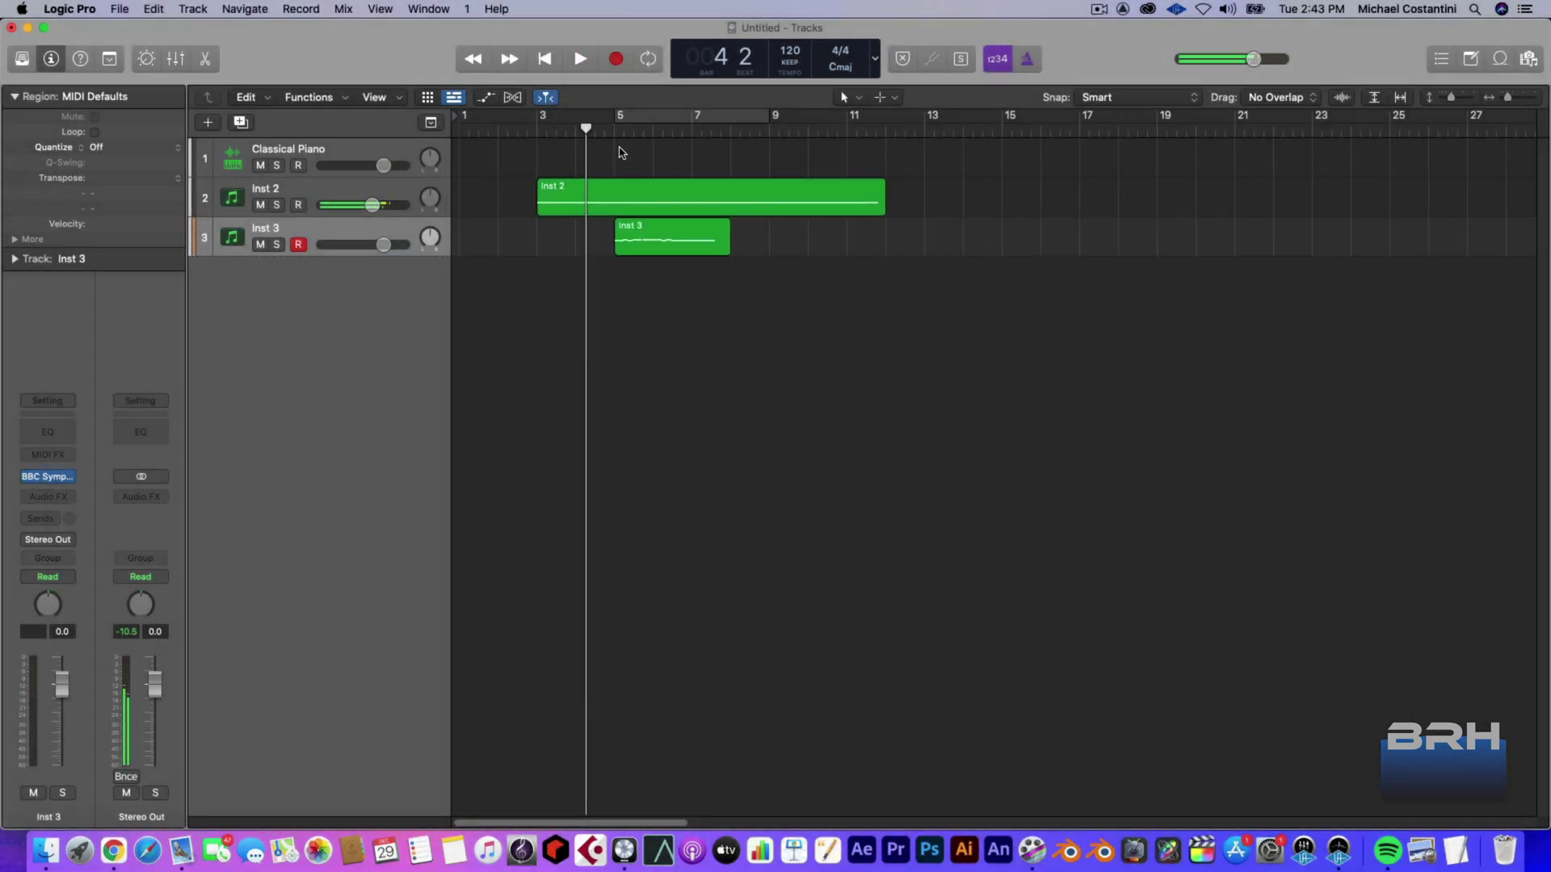
key("space")
key("space")
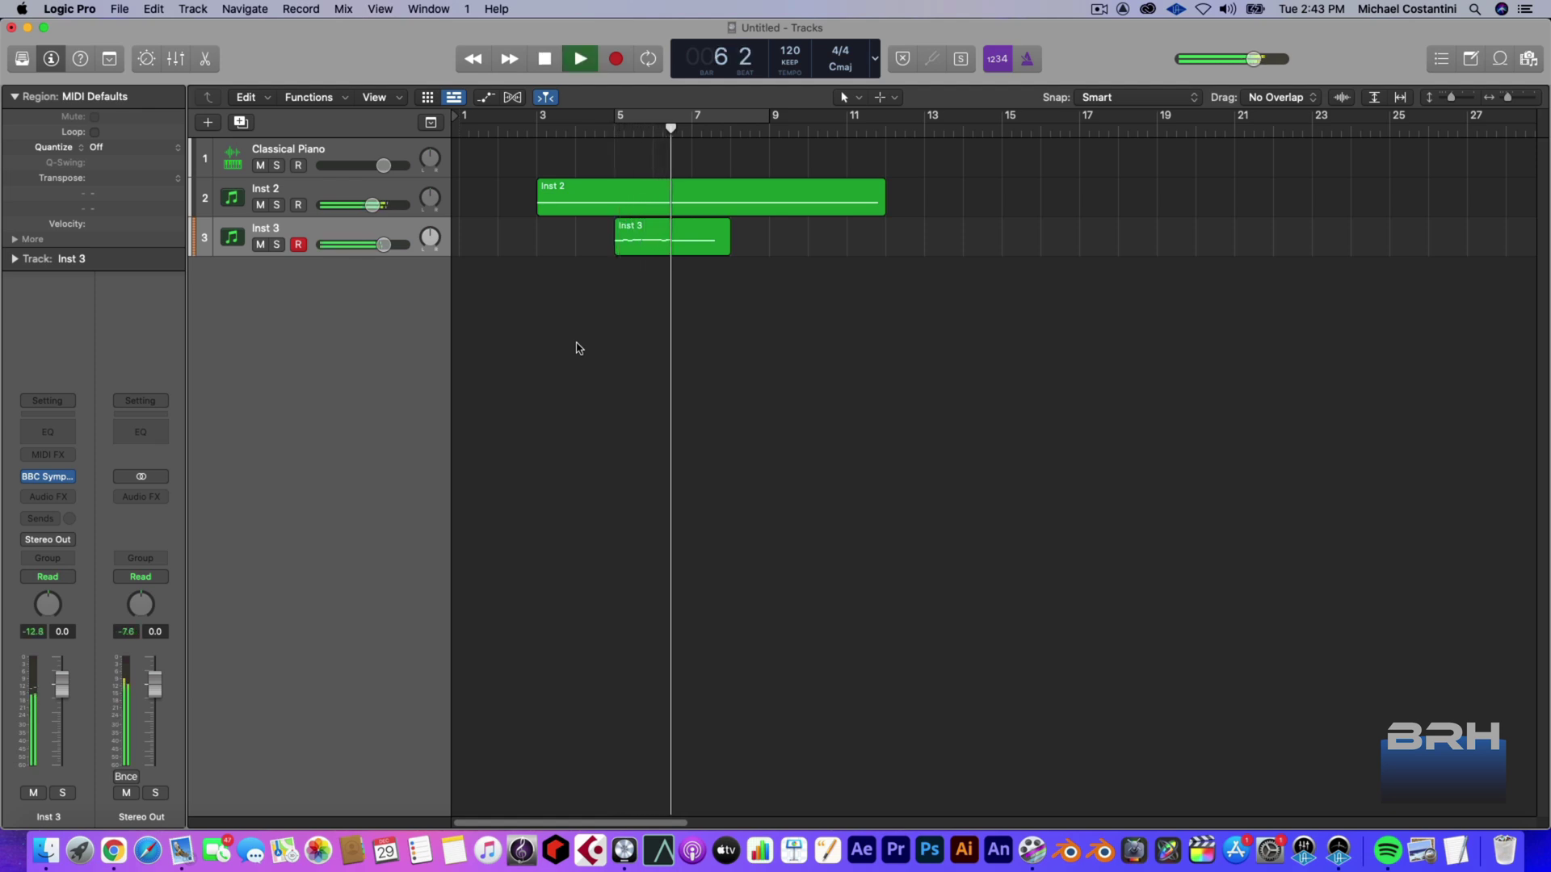
key("space")
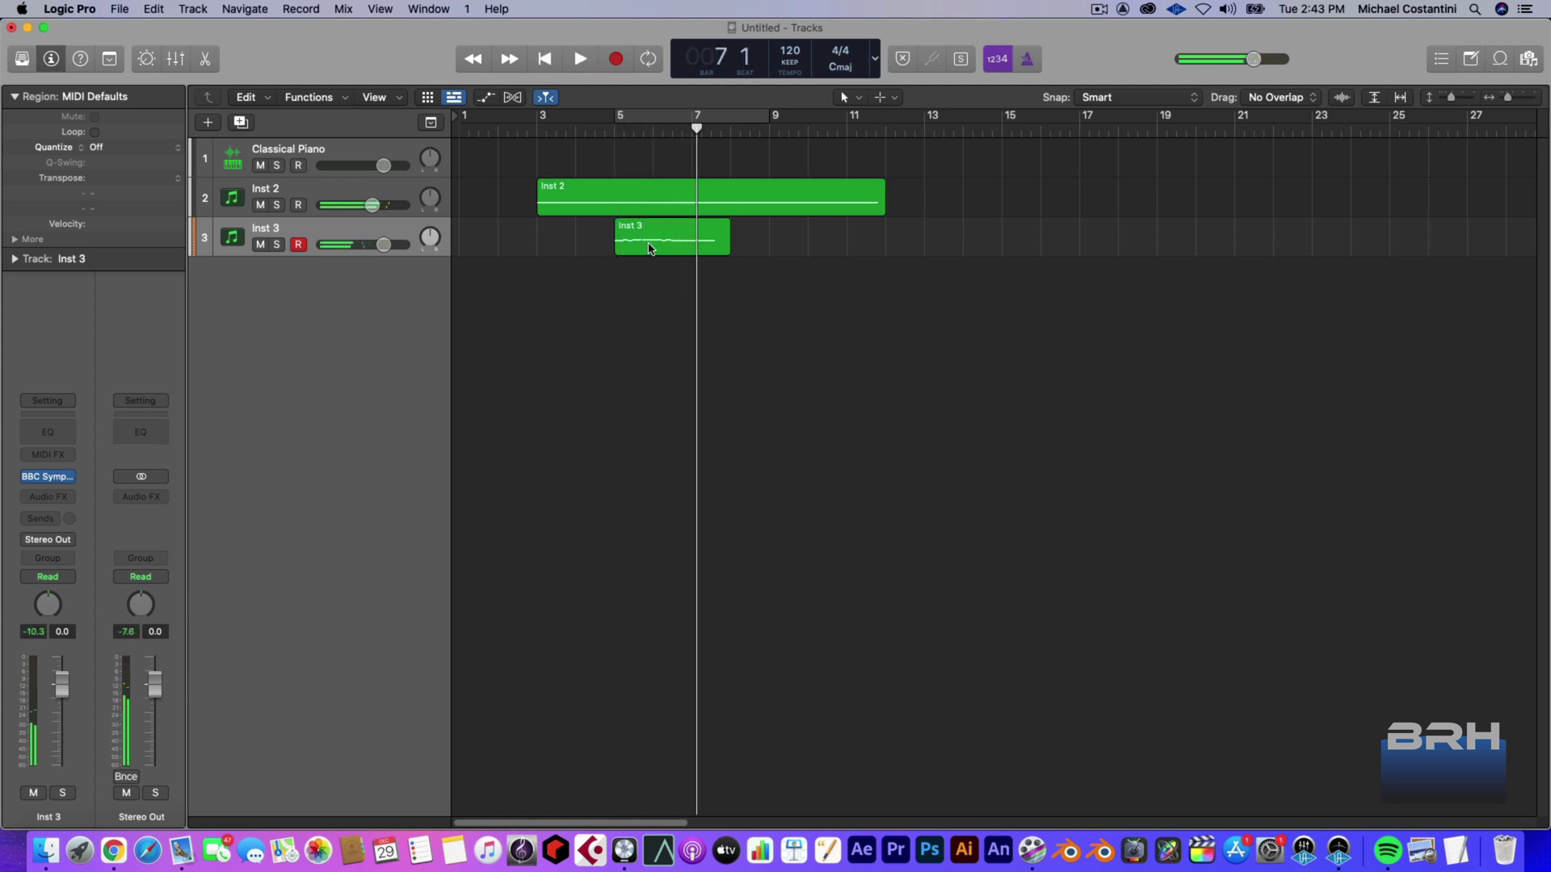
Copy the Inst 3 region to bar 9 on a new Inst 4 track and play from just before the copy.
left_click_drag(649, 248, 808, 270)
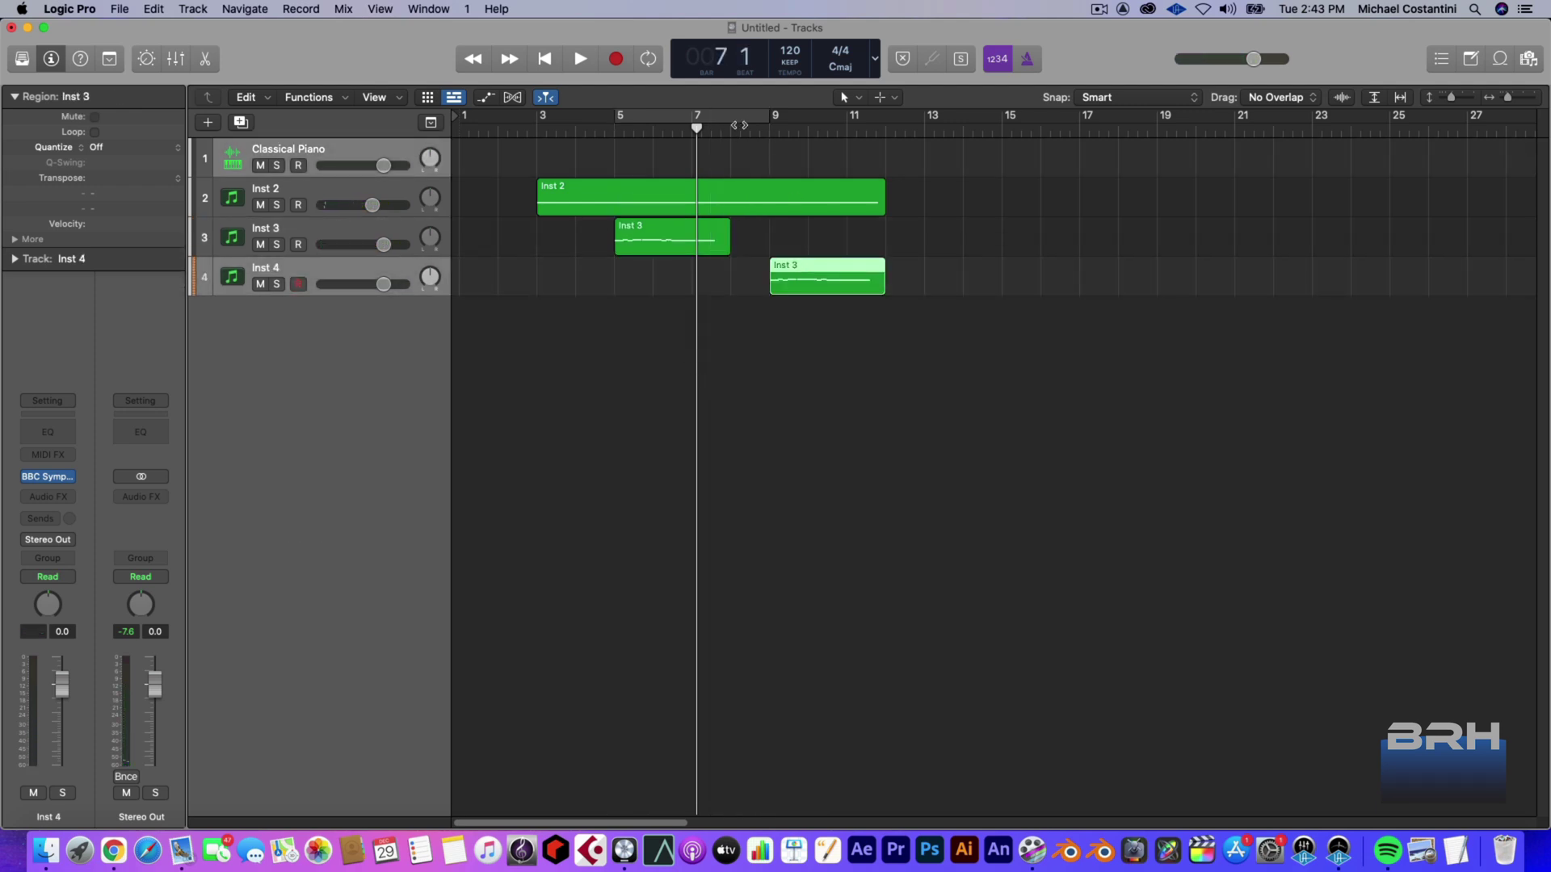
left_click(741, 126)
key("space")
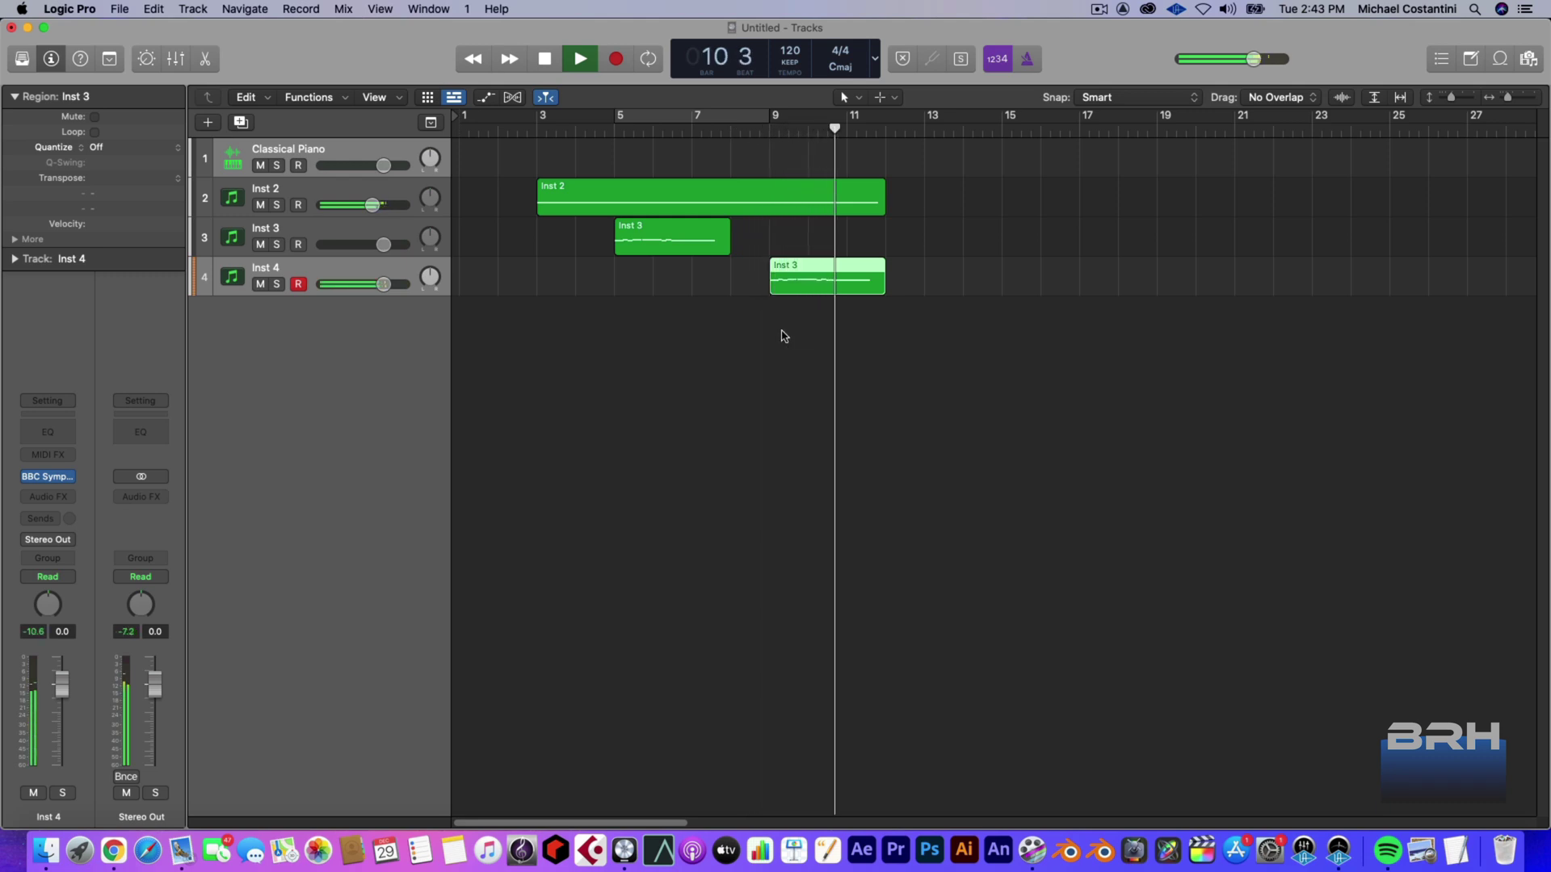
key("space")
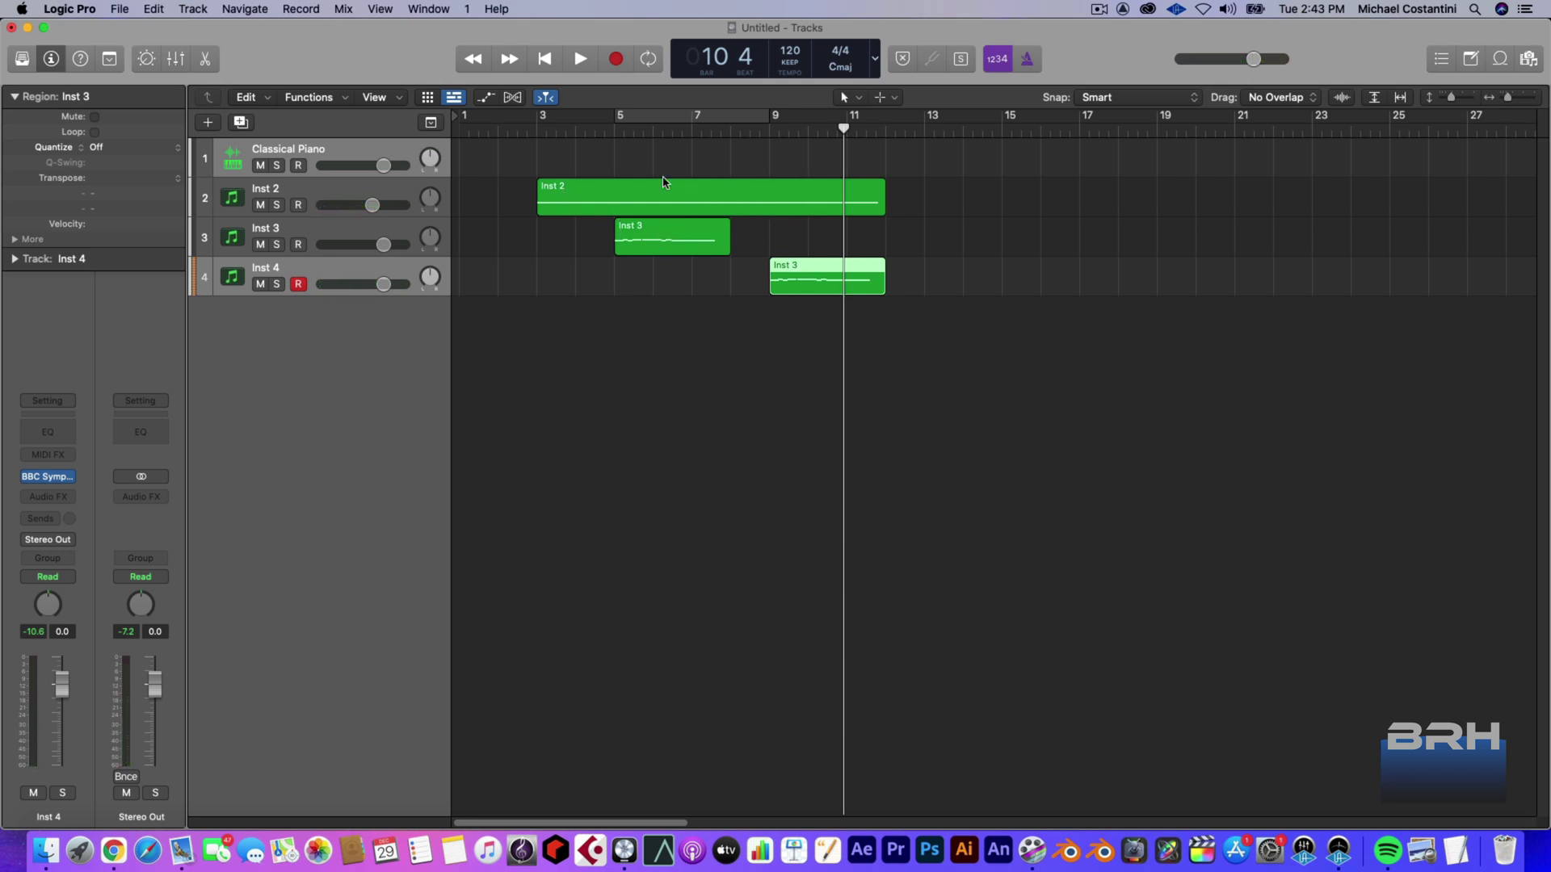
Place the playhead just before the Inst 2 region, and jump it to the start of the selected region at bar 9.
left_click(528, 131)
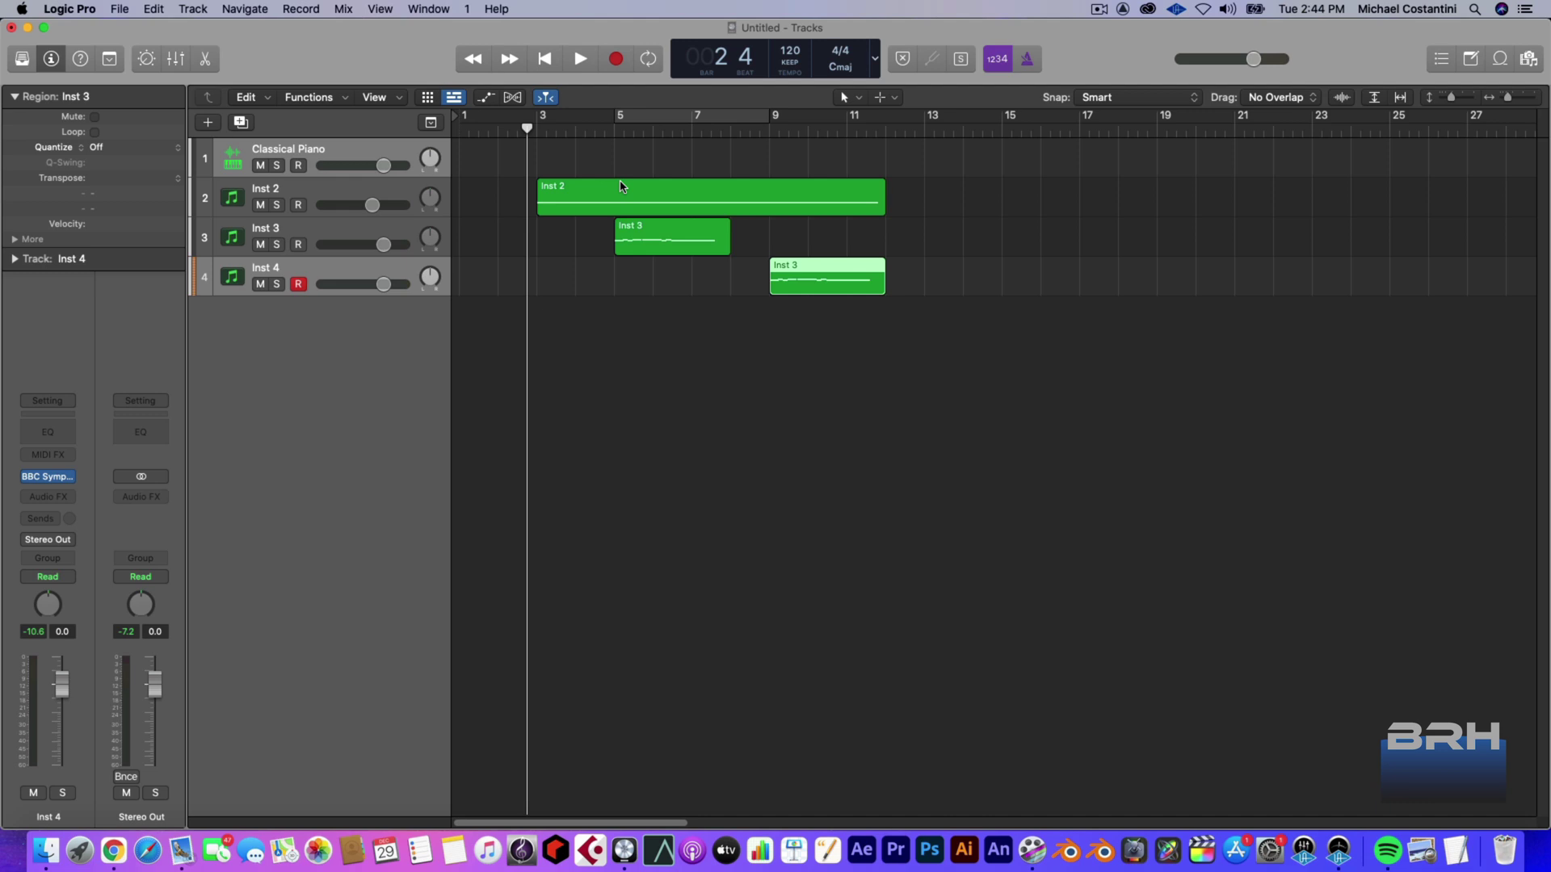
key("shift+Home")
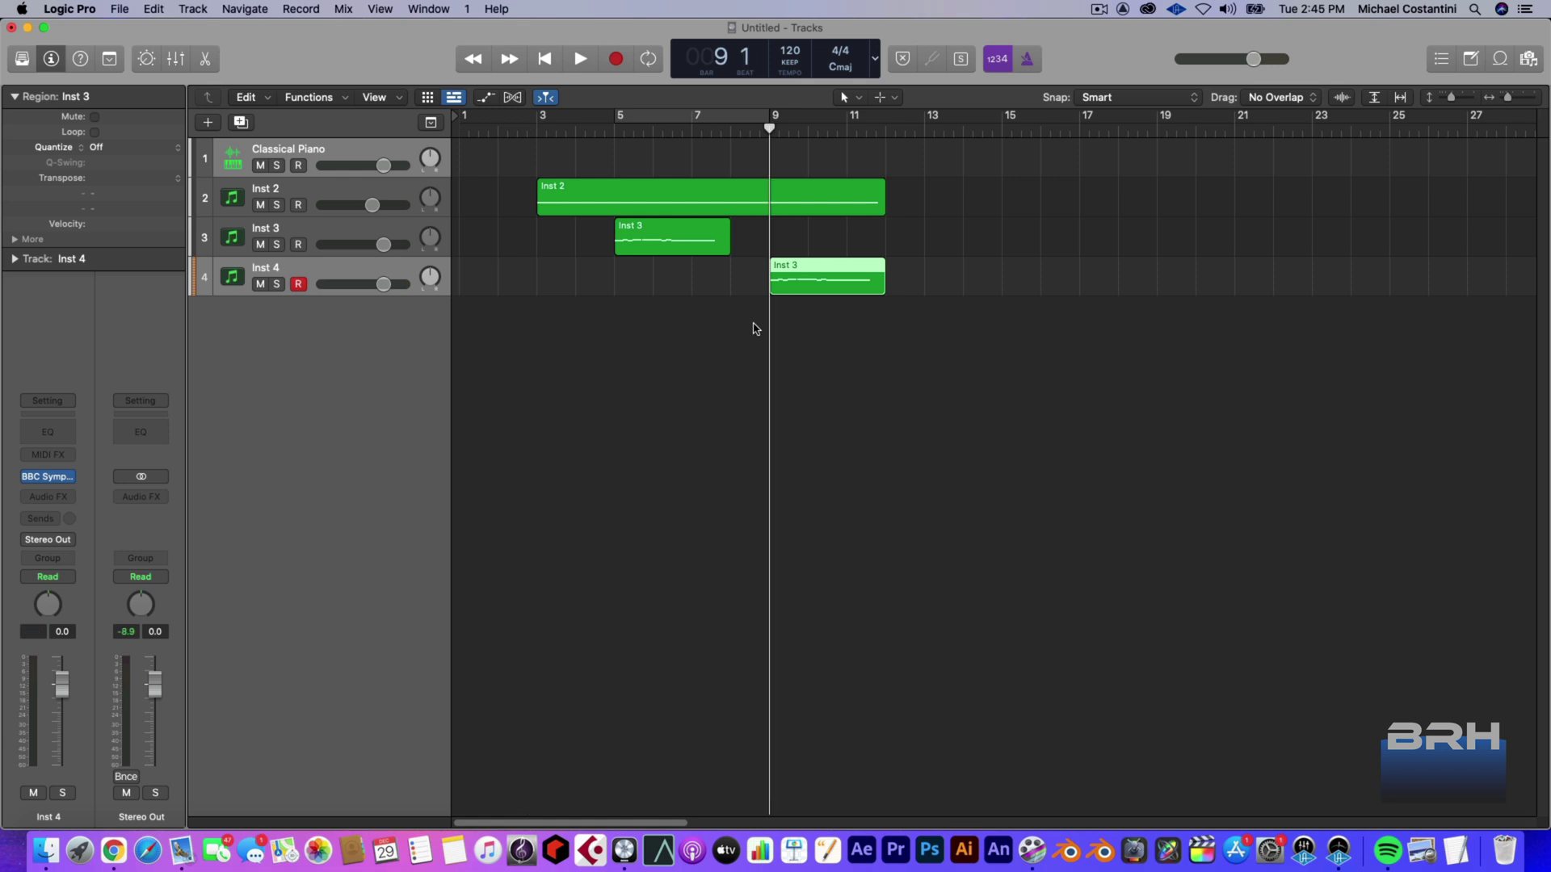
Open the customization options for the control bar and display.
right_click(375, 62)
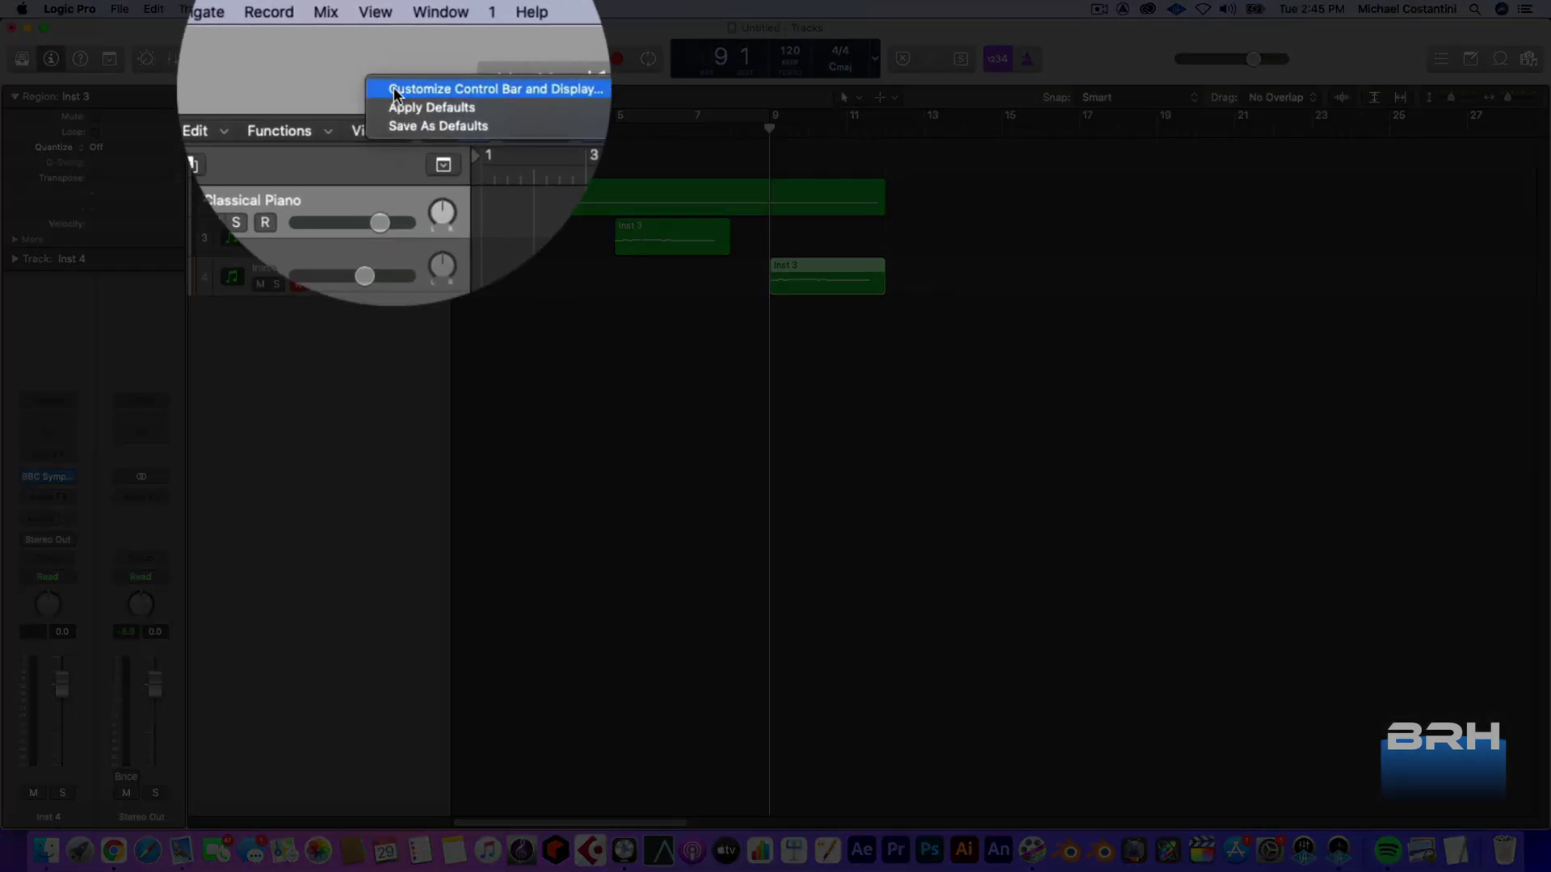
left_click(395, 76)
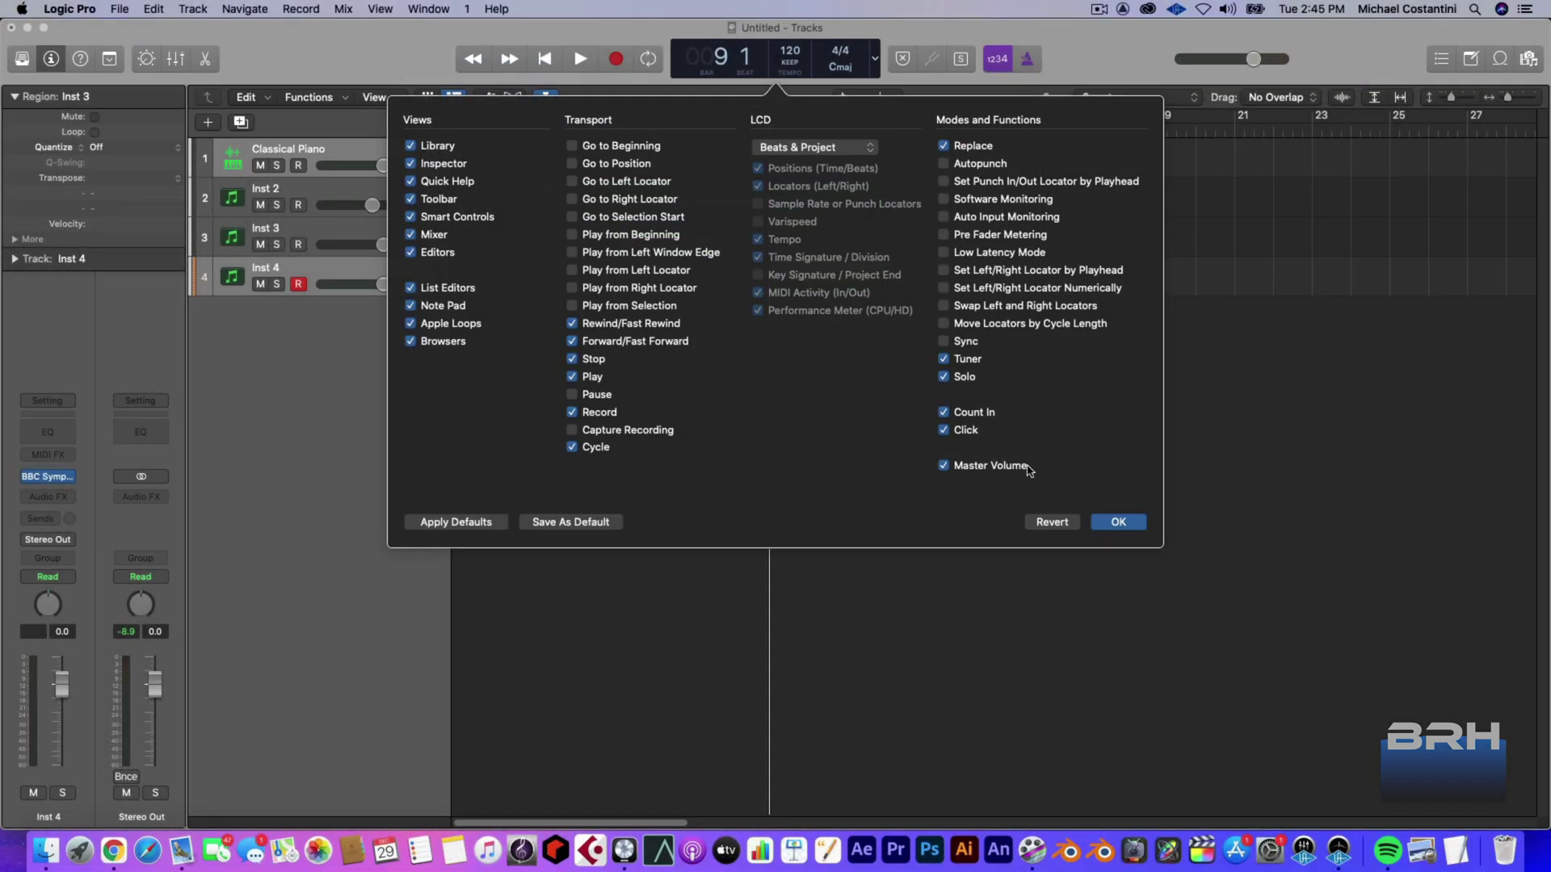